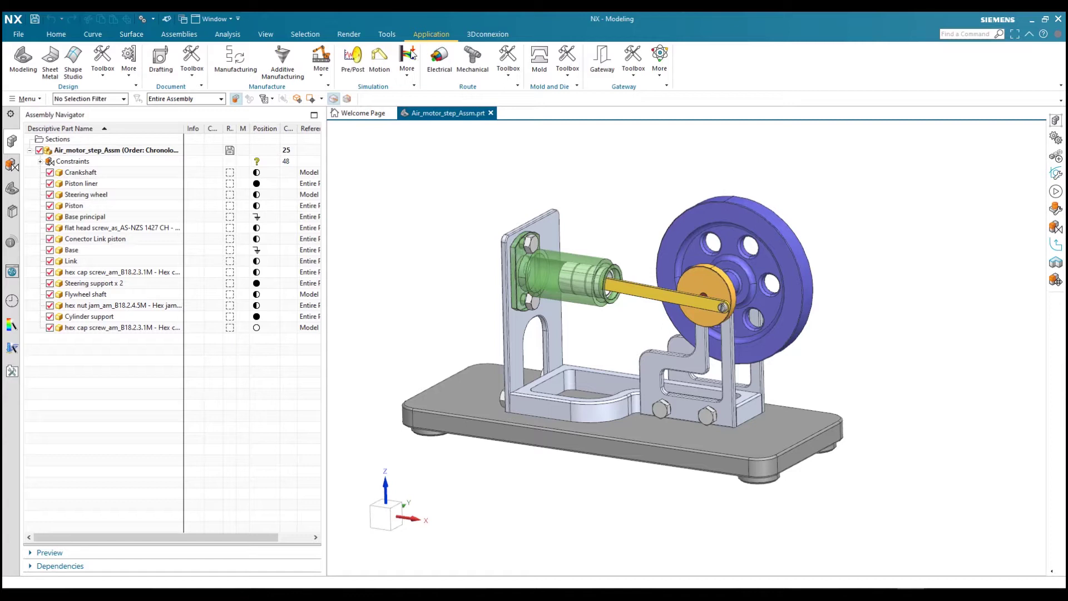
- Enable the Animation Designer toolset for the air motor assembly and bring up its Animation Navigator
click(110, 78)
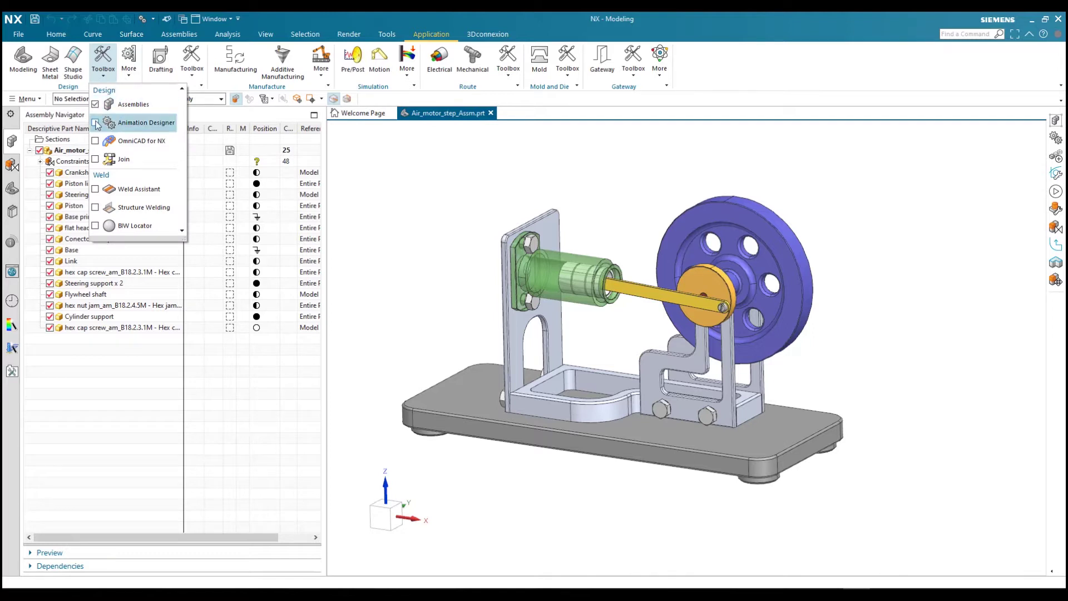
click(96, 123)
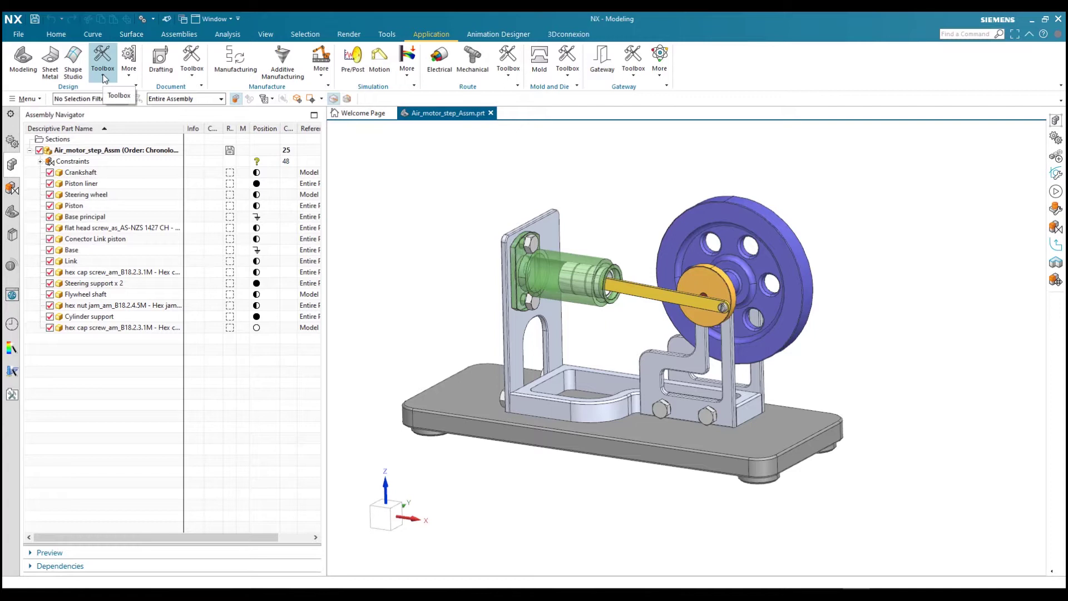
click(497, 35)
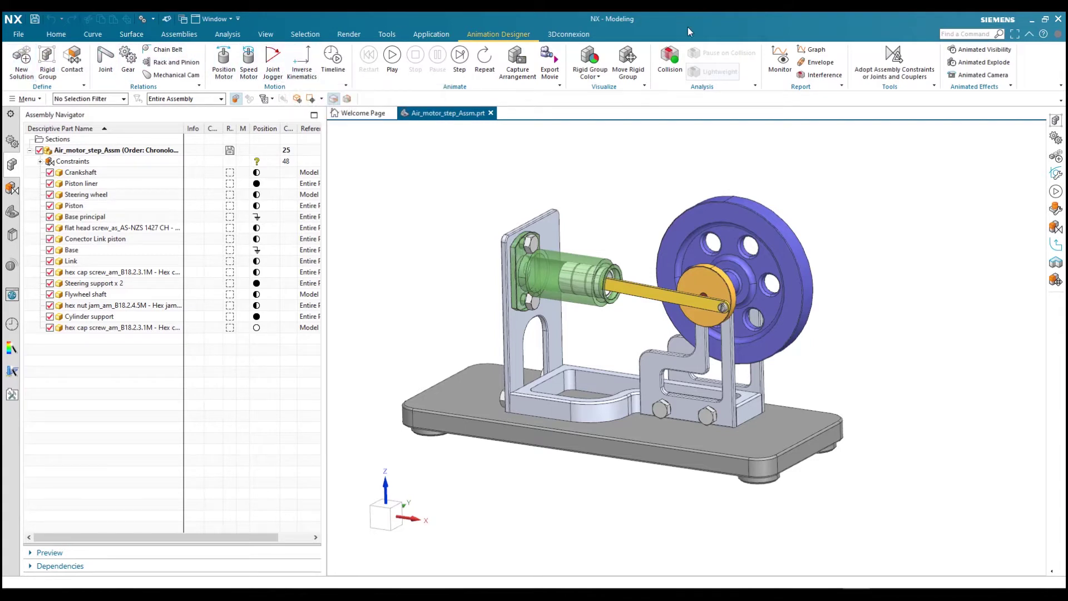
click(13, 142)
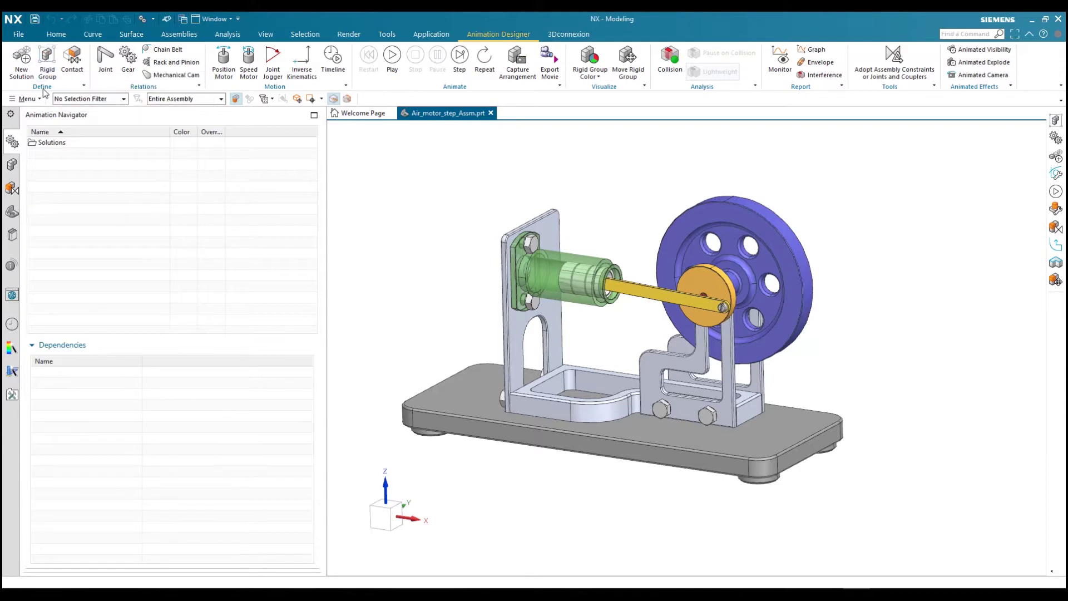
- Create a single rigid group from the upright base plate, the base frame and both steering supports
click(47, 61)
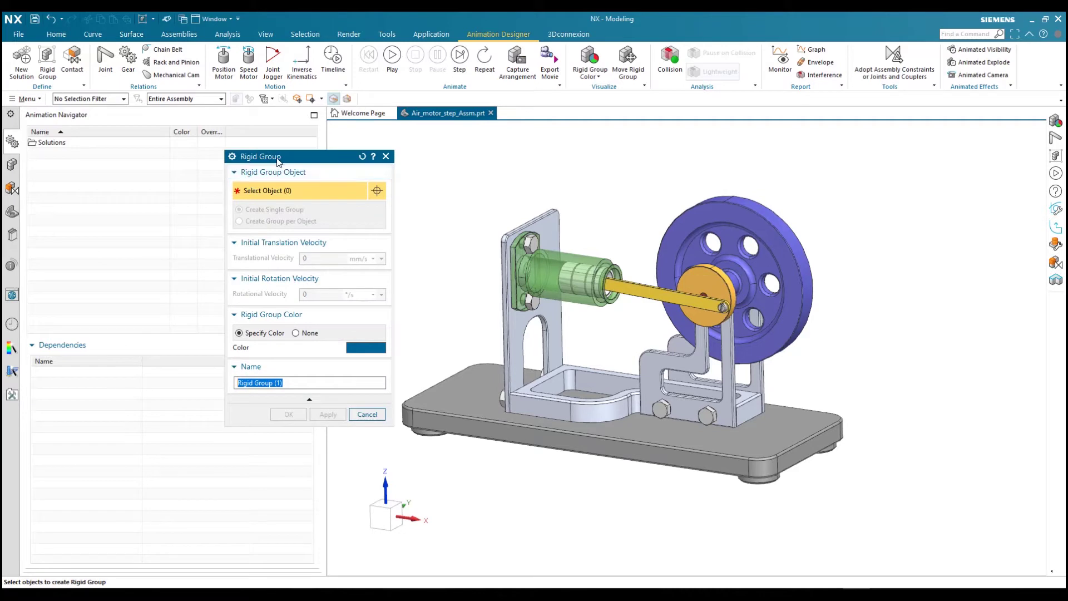
drag(278, 161, 254, 151)
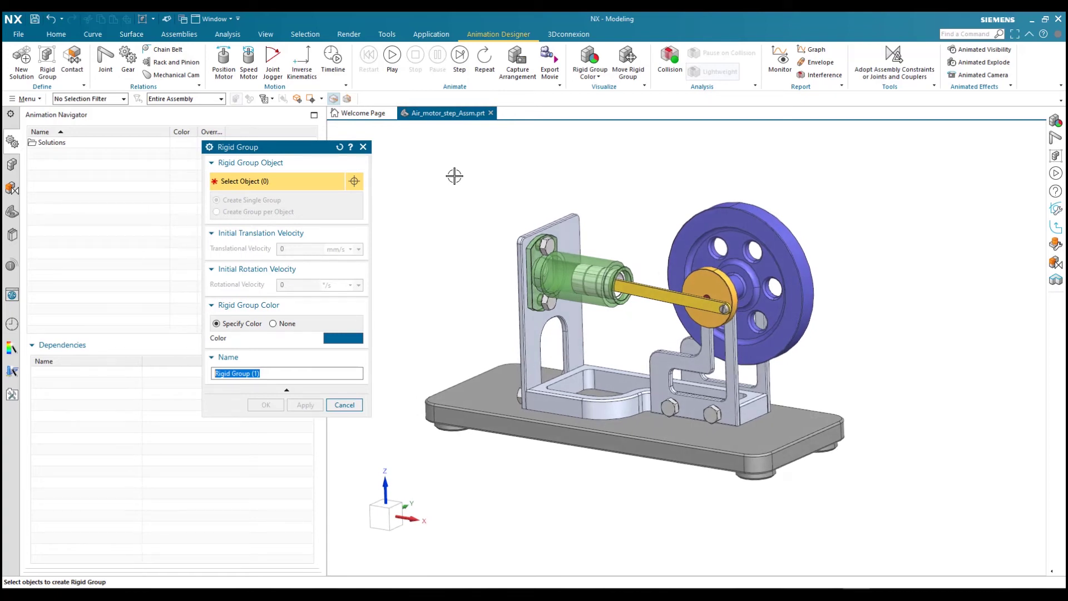
click(530, 324)
mouse_move(723, 396)
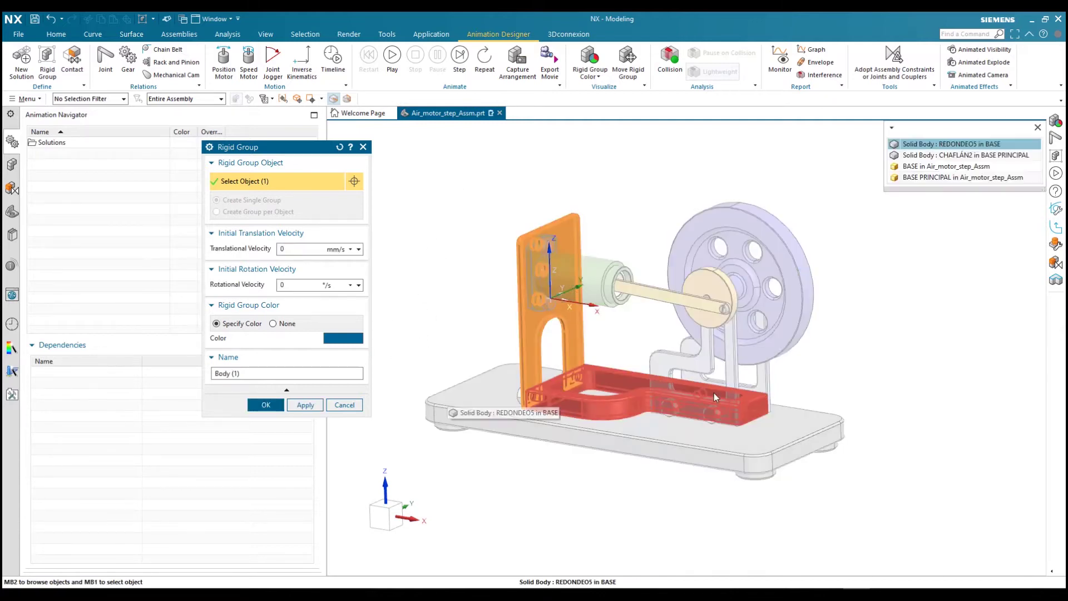
click(914, 144)
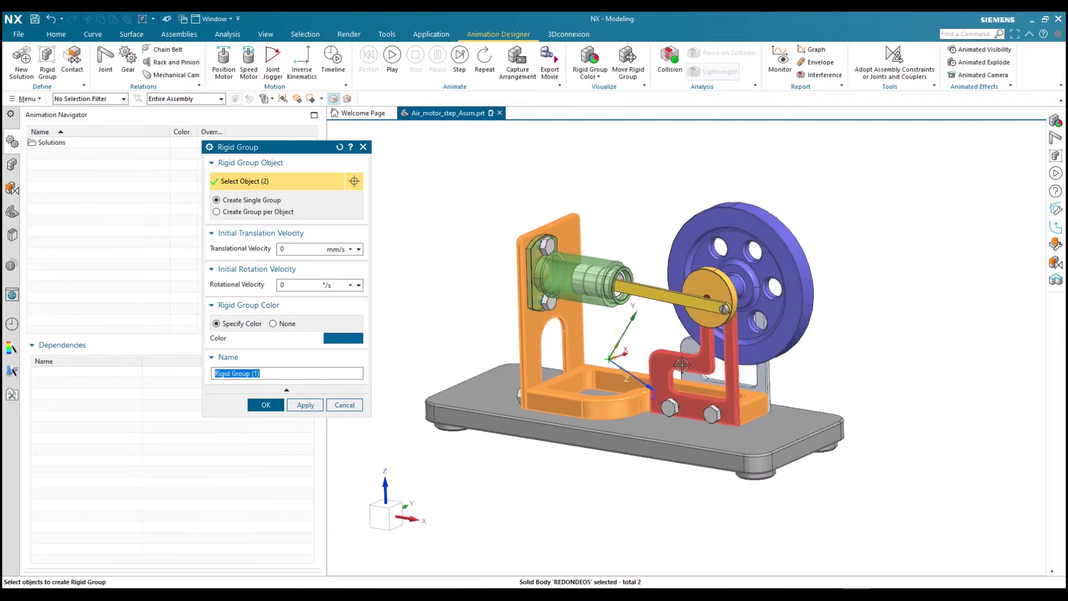
click(754, 393)
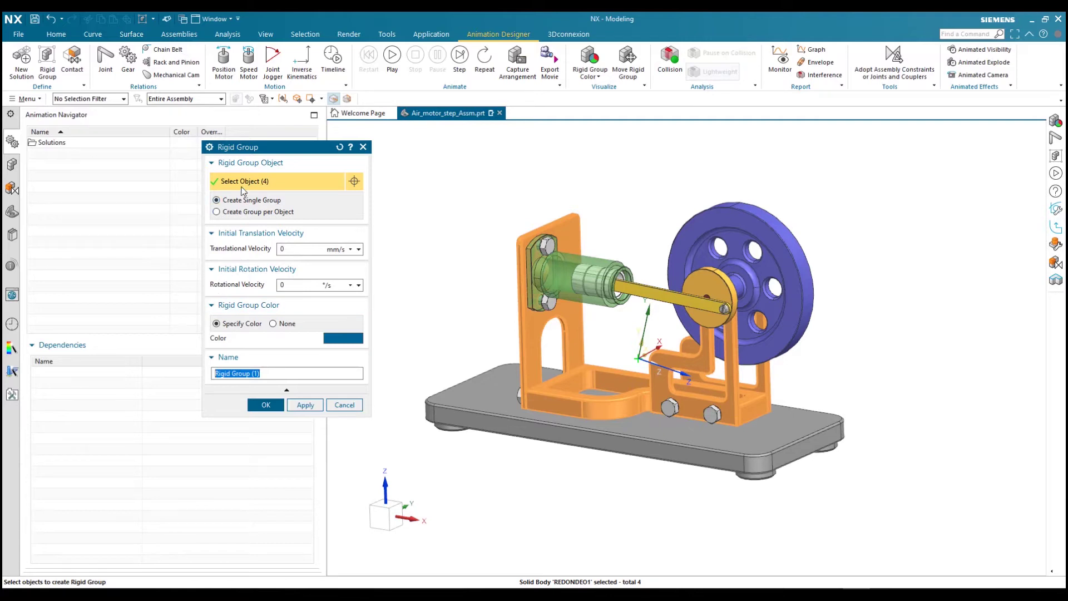
click(306, 405)
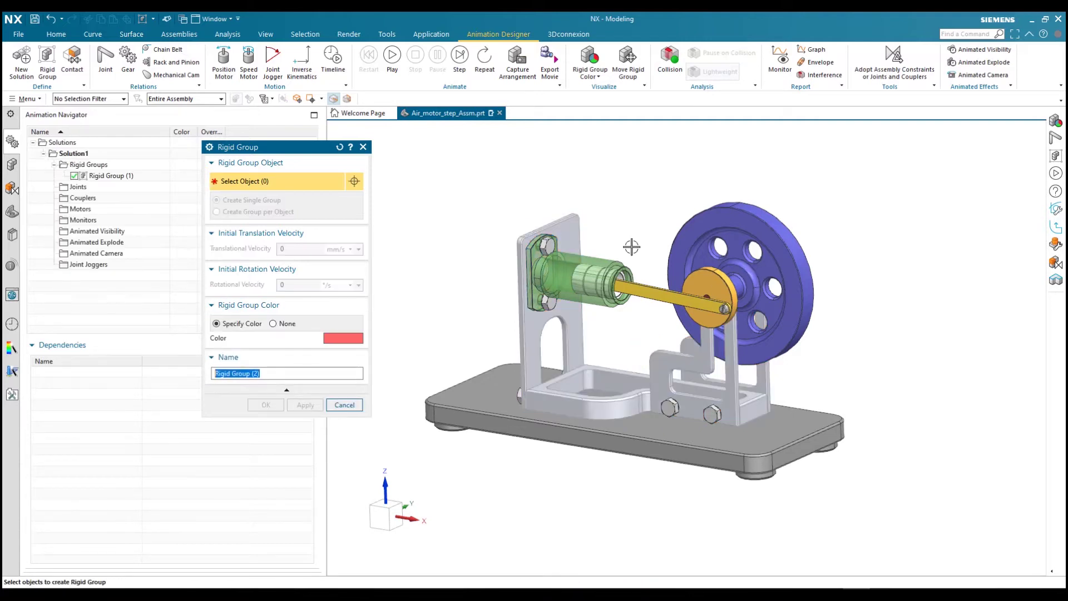
- Create one rigid group from the green piston liner and another combining the flywheel, its shaft and the orange crank disc
click(575, 264)
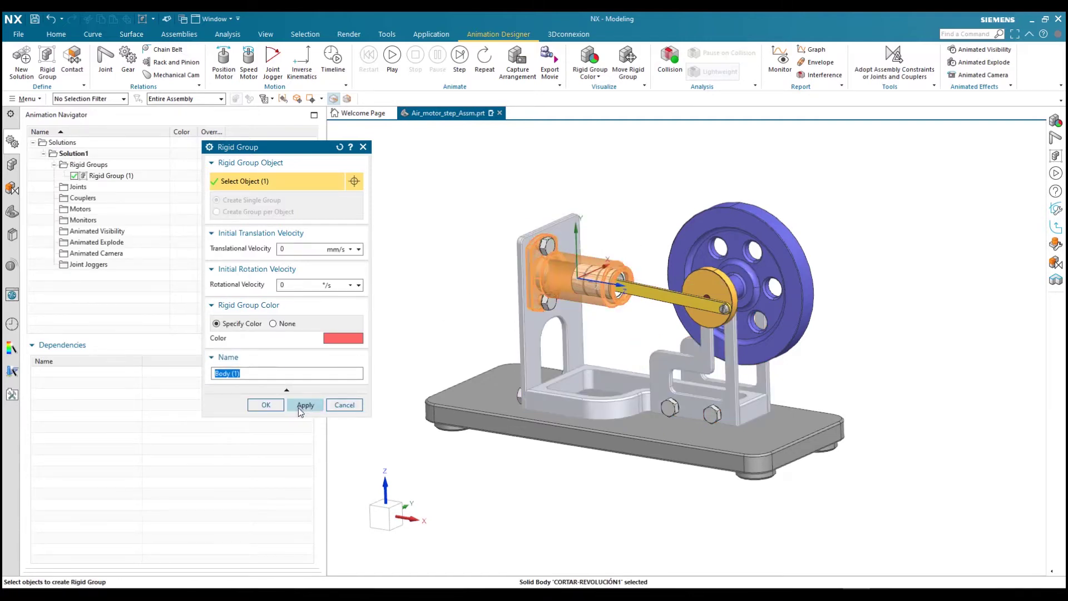
click(301, 406)
mouse_move(794, 206)
middle_down()
mouse_move(617, 290)
mouse_move(603, 320)
middle_up()
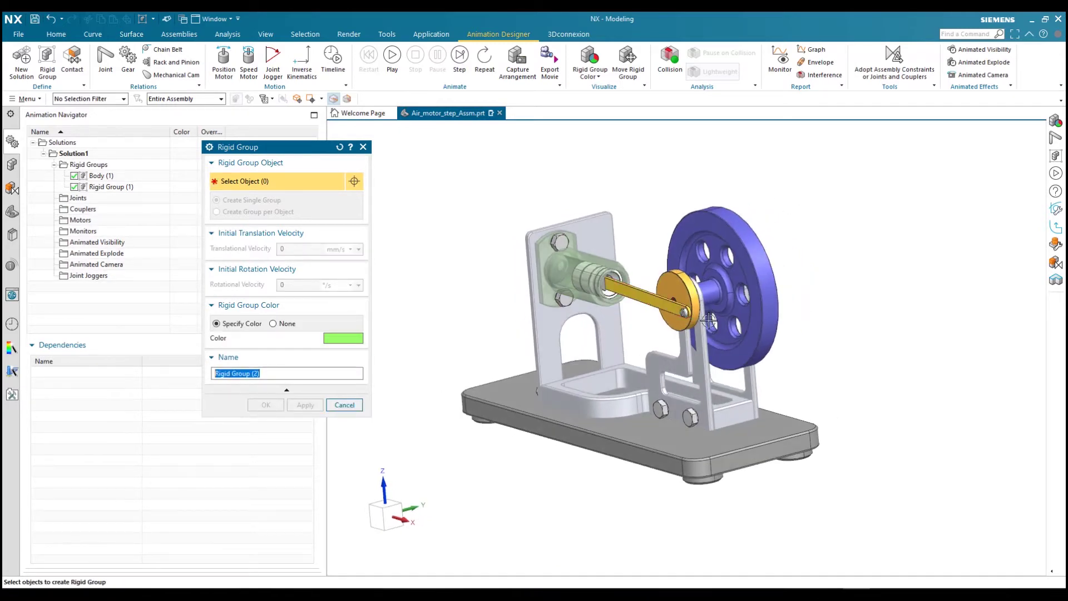
click(760, 295)
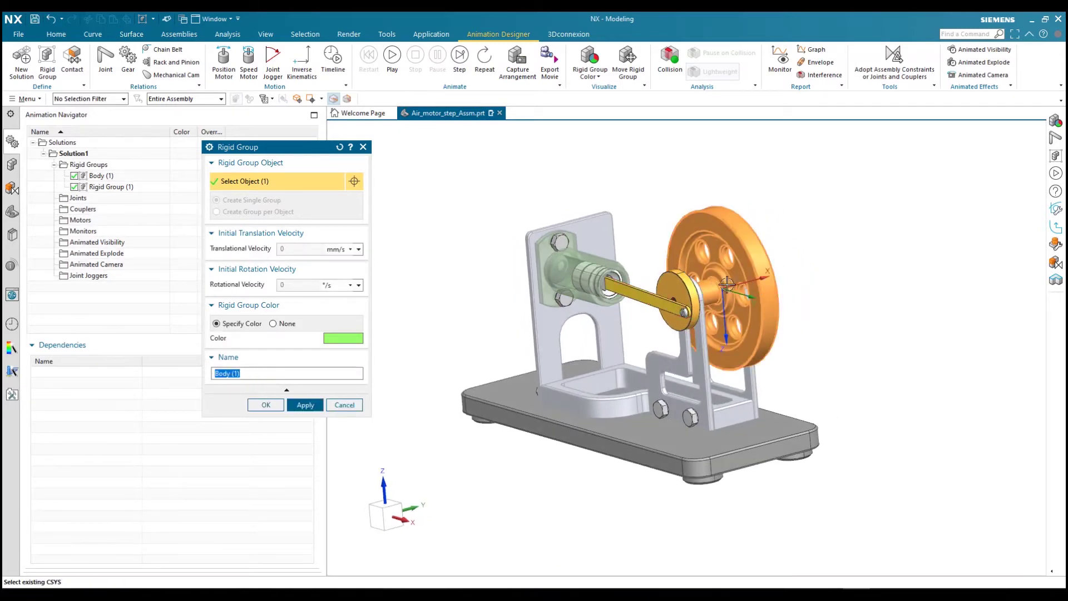
scroll(679, 284, up, 3)
click(681, 278)
scroll(679, 281, up, 3)
click(675, 290)
scroll(676, 290, down, 6)
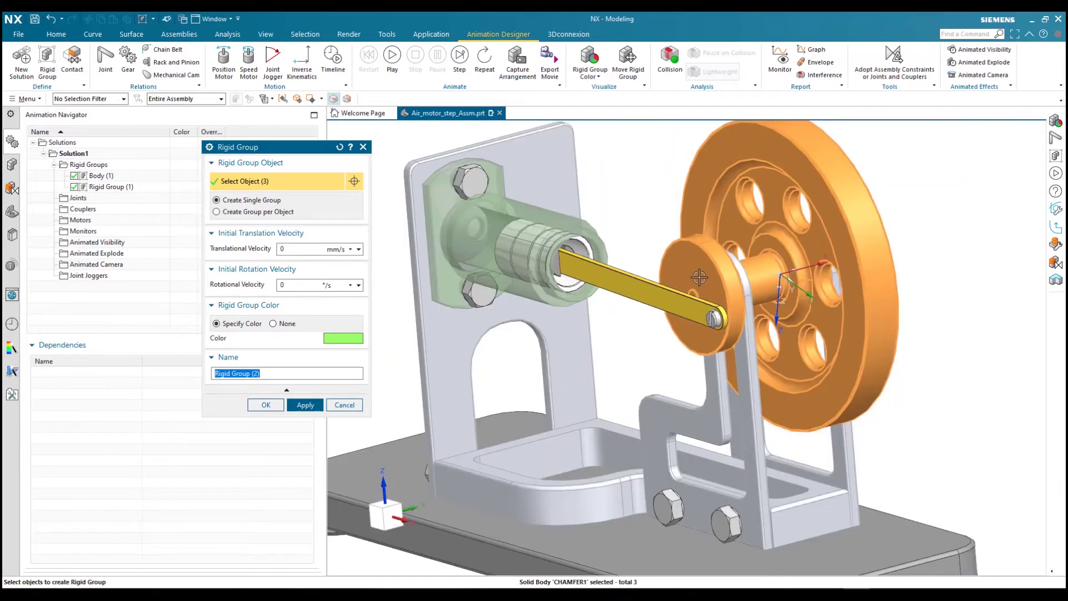
click(305, 405)
scroll(815, 267, down, 3)
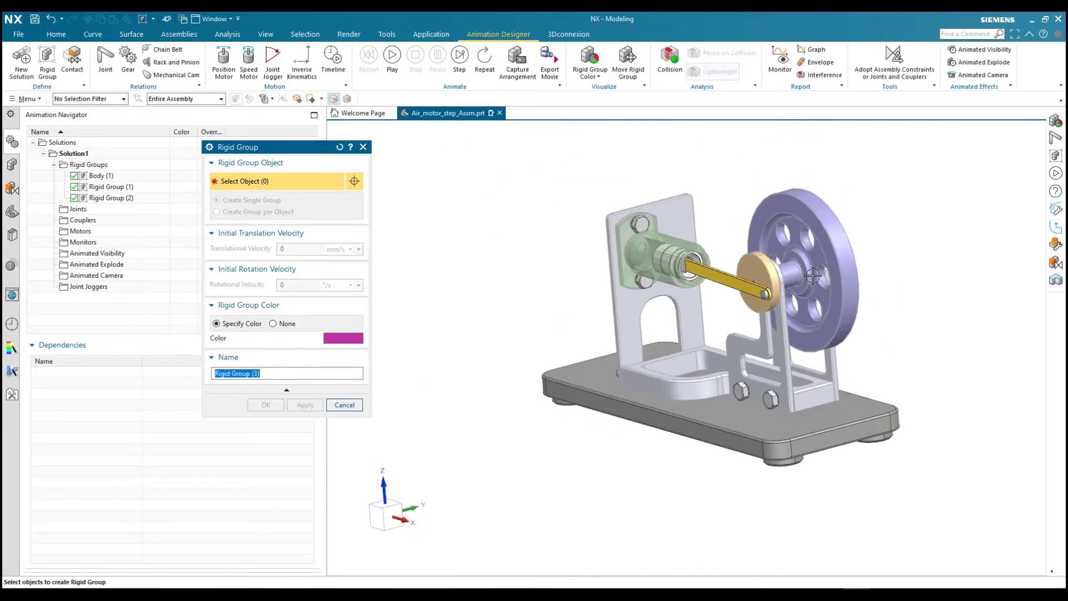
- Create separate rigid groups for the slotted screw at the crank disc and for the yellow connecting link
scroll(753, 300, up, 5)
click(744, 290)
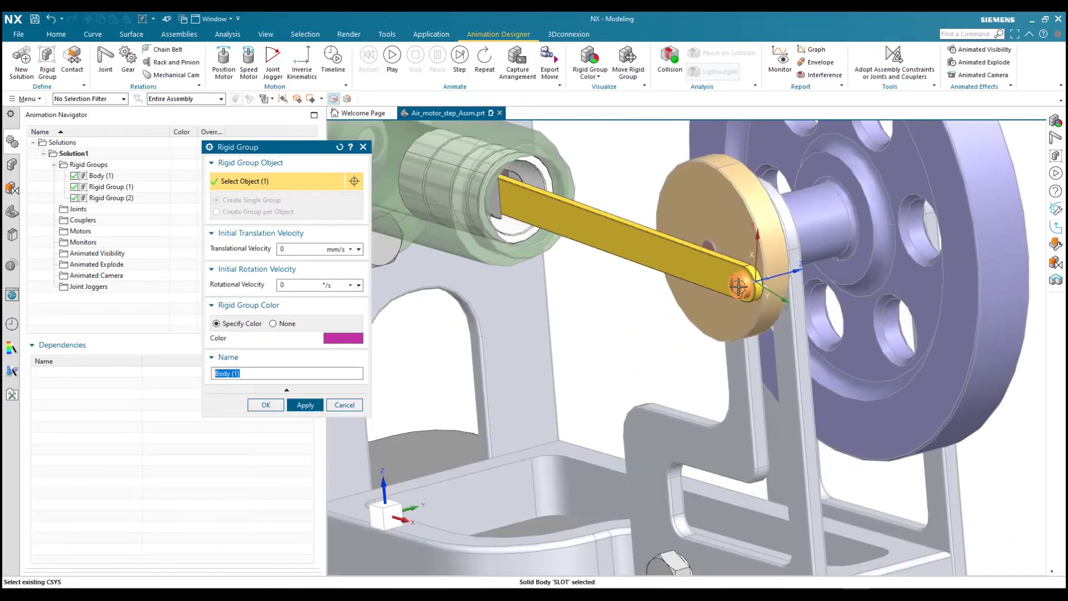
click(296, 405)
click(656, 265)
click(312, 405)
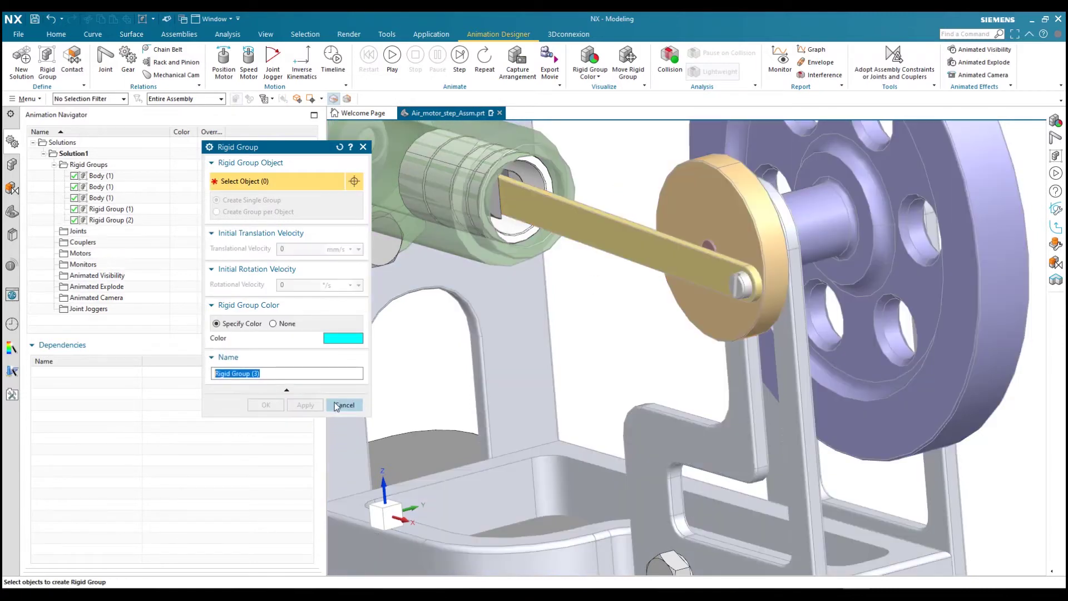
click(343, 405)
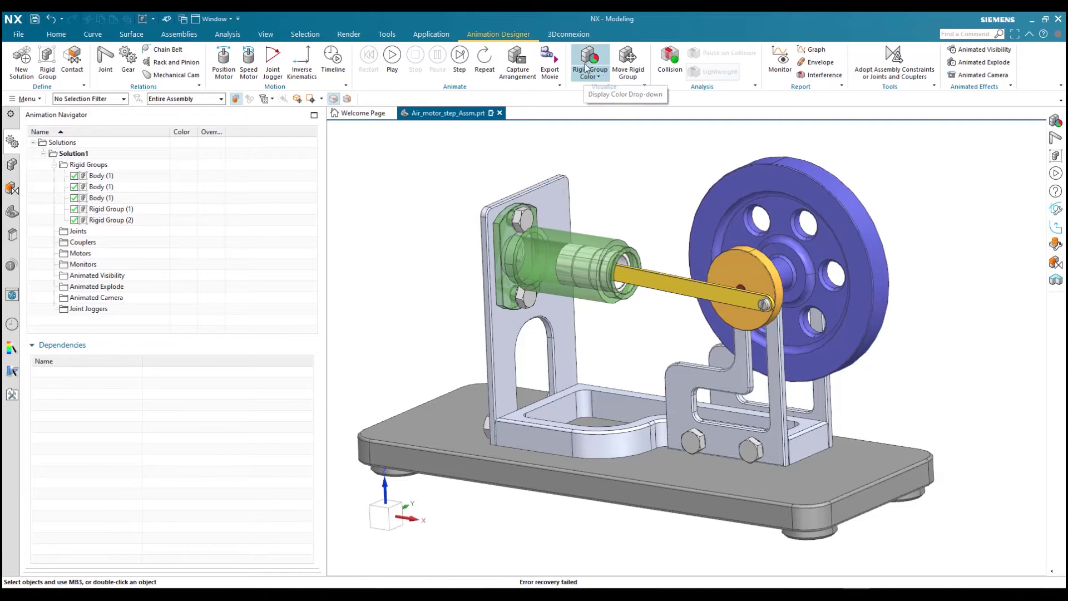
- Display the model in rigid group colors and highlight each of the single-body groups to check which part it holds
click(582, 57)
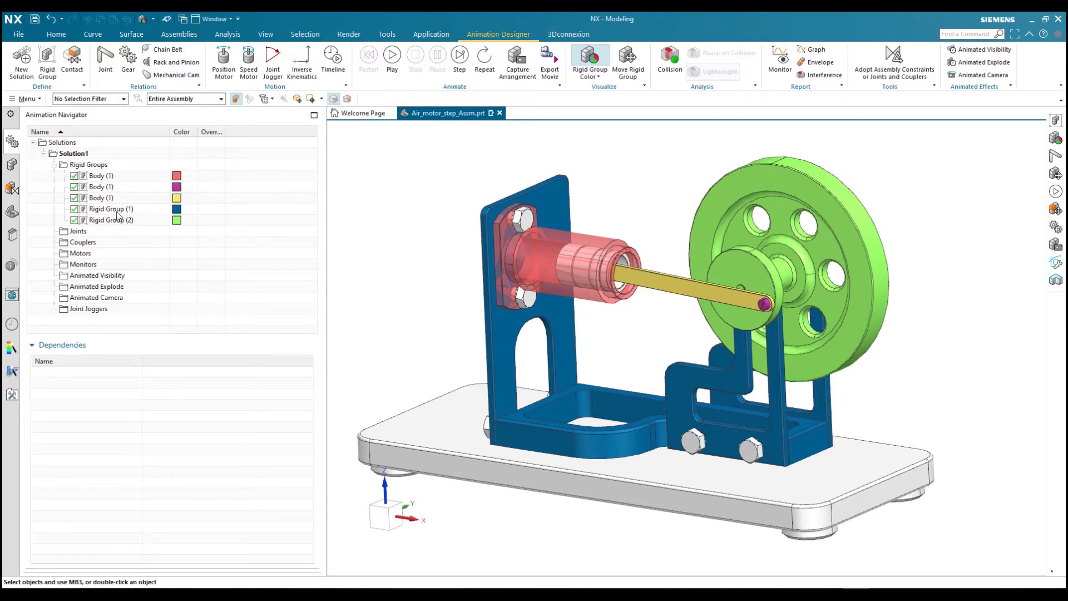
click(95, 177)
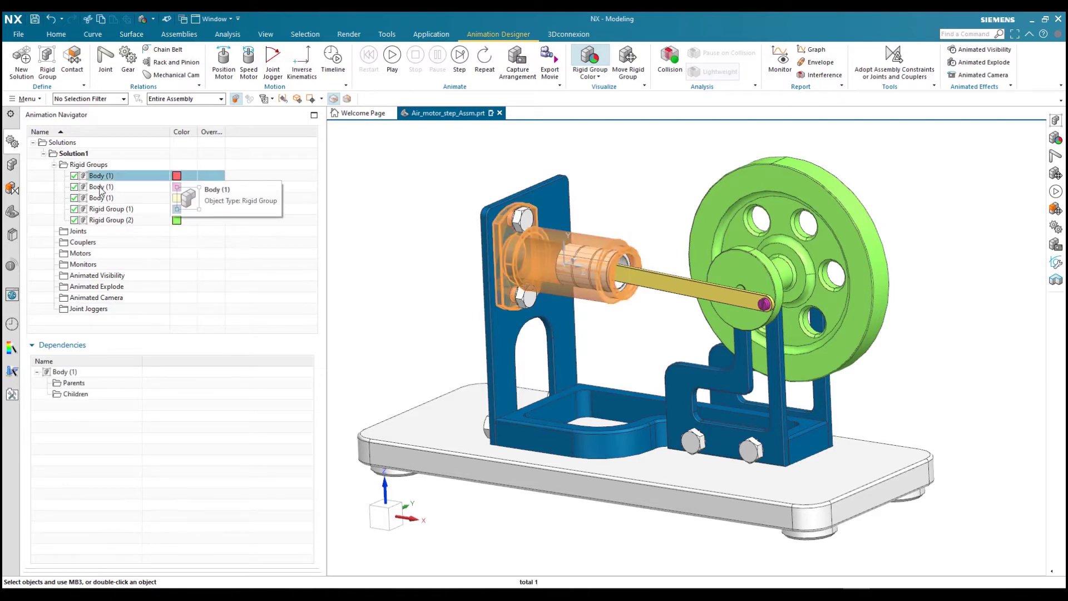
click(98, 188)
click(101, 200)
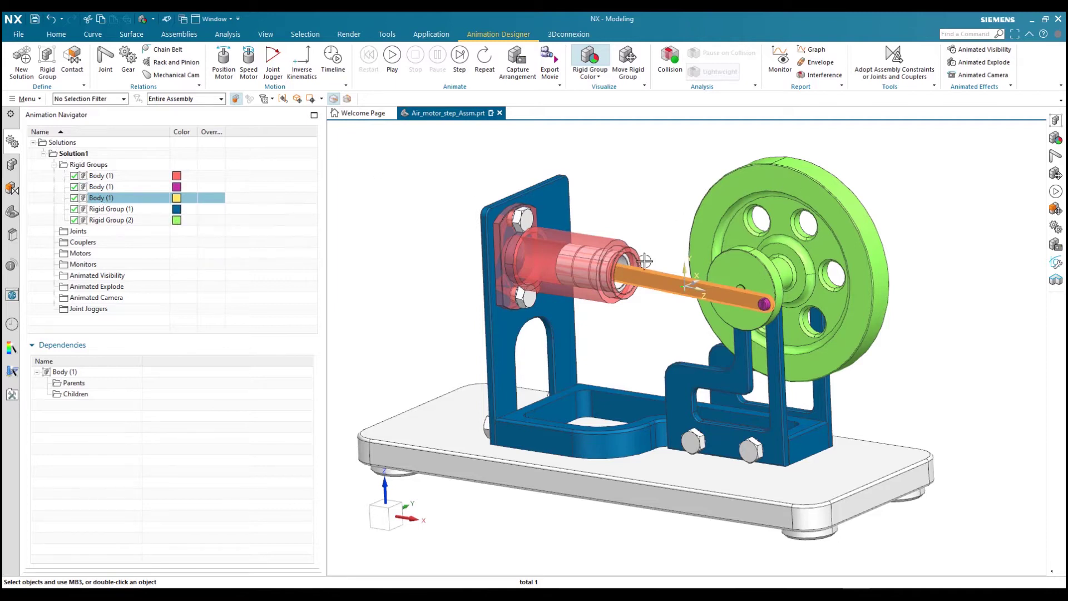
key(Escape)
- Create a single rigid group from the piston inside the liner and the connector that joins it to the link
scroll(657, 194, up, 2)
mouse_move(658, 195)
middle_down()
mouse_move(670, 353)
mouse_move(726, 172)
middle_up()
scroll(651, 270, up, 4)
scroll(617, 295, up, 3)
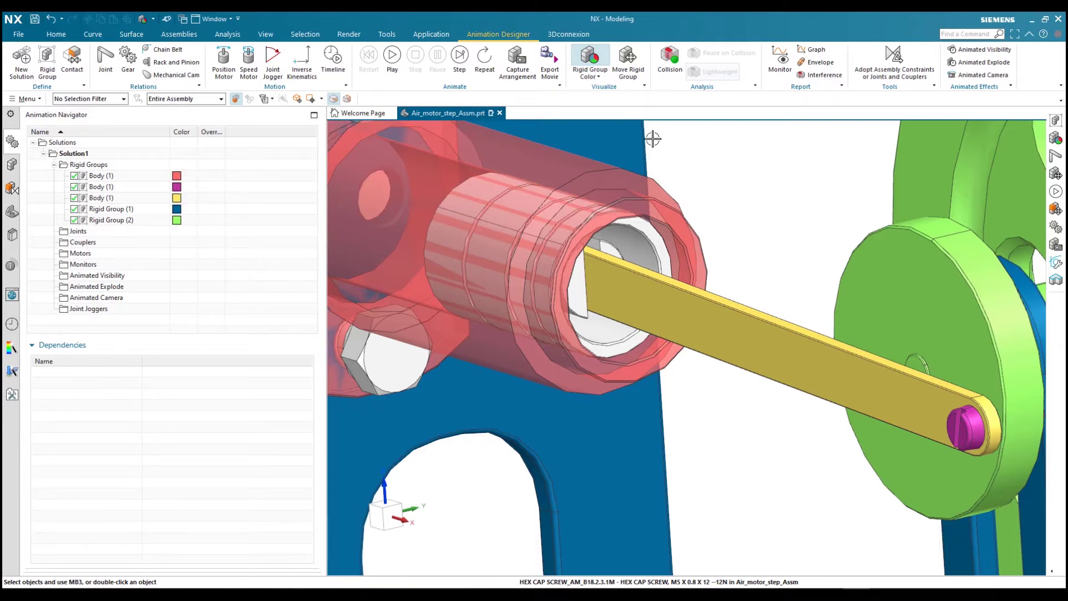
scroll(728, 191, down, 2)
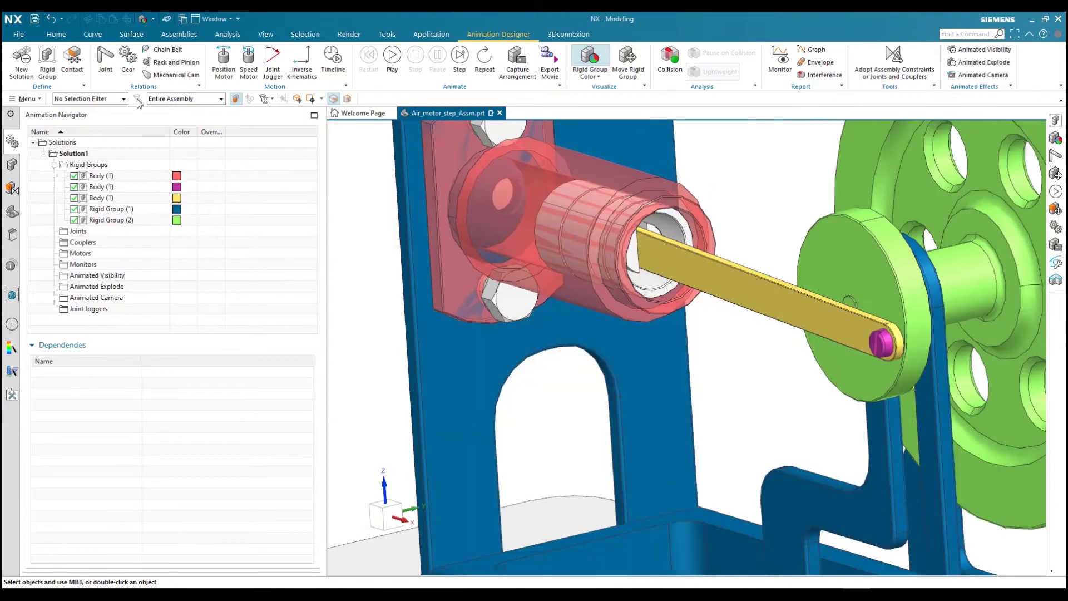
click(48, 70)
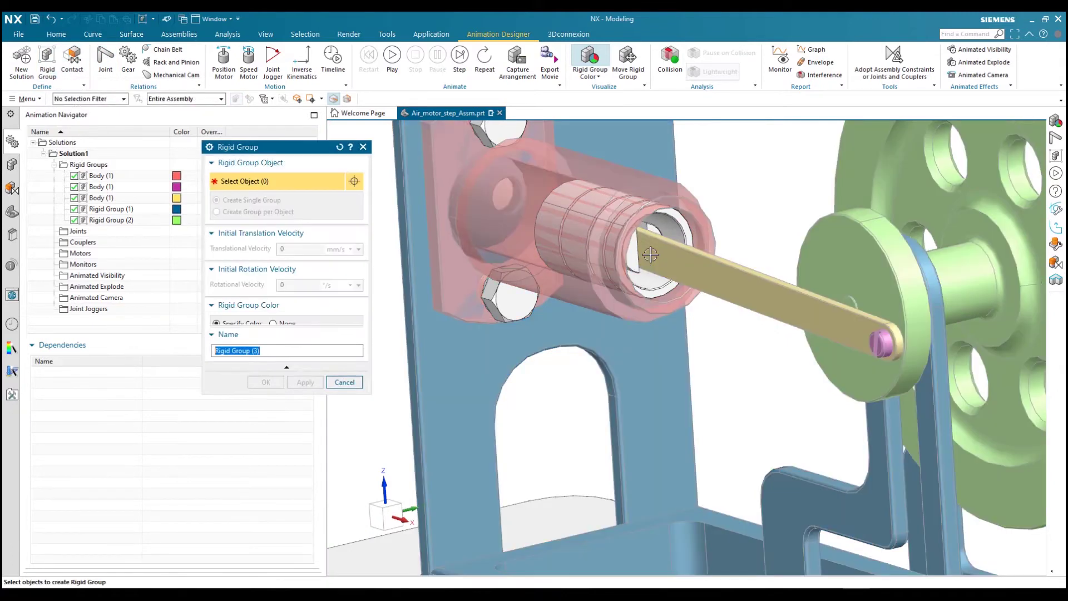
click(650, 256)
scroll(652, 245, up, 3)
click(655, 222)
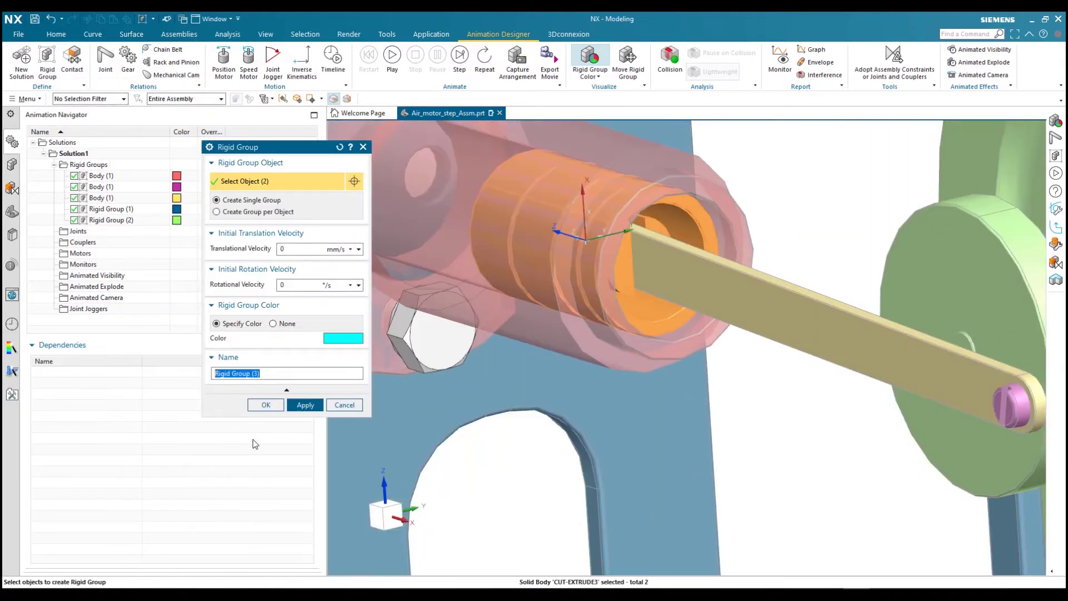
click(270, 405)
scroll(534, 224, down, 5)
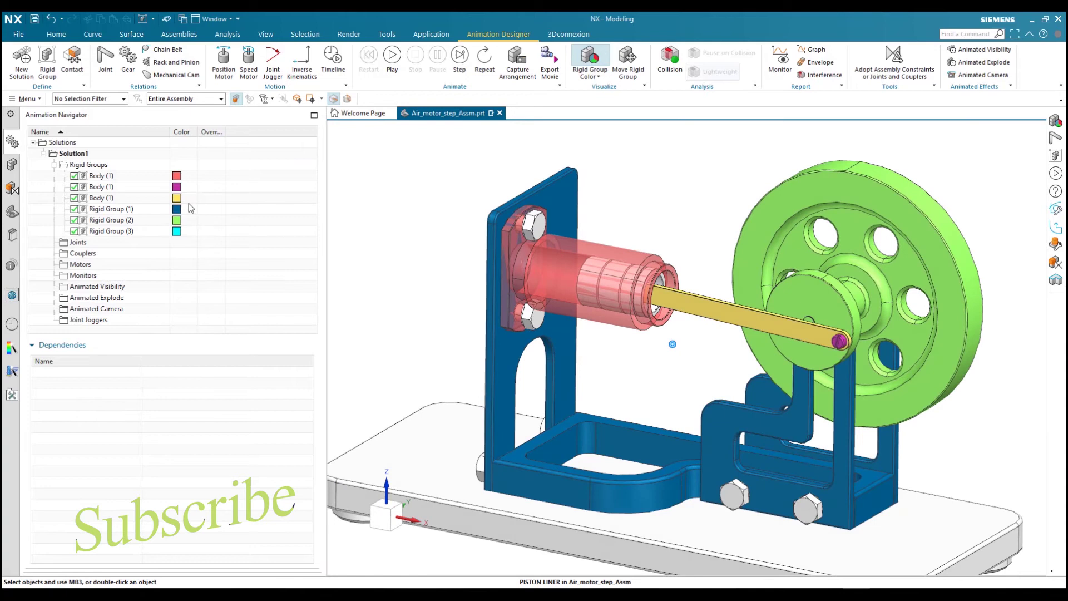
- Highlight the liner, flywheel and piston rigid groups to check which parts each one contains
click(99, 177)
click(105, 221)
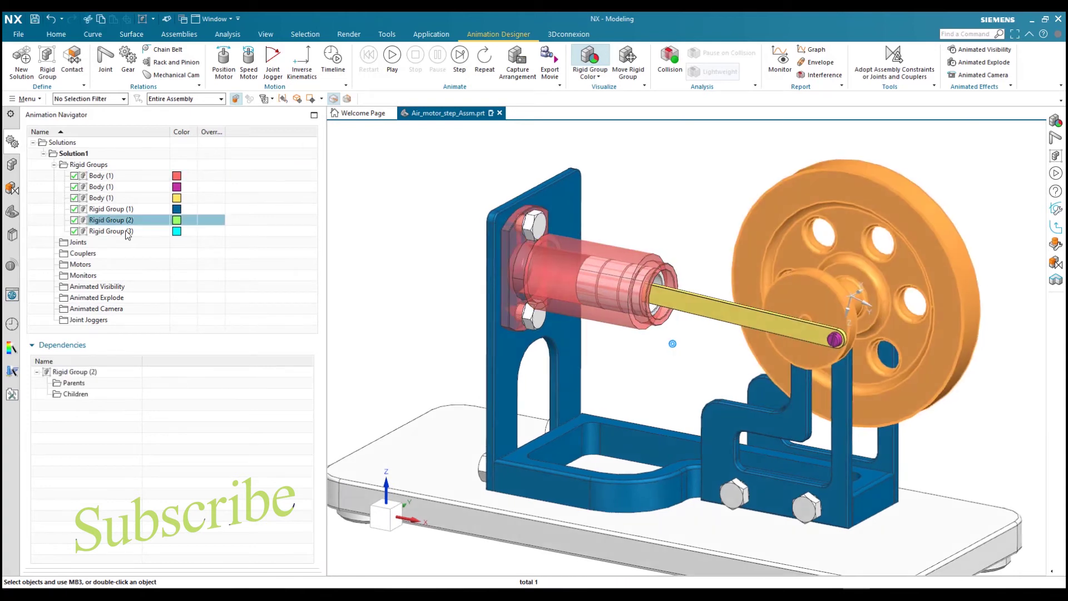
click(112, 231)
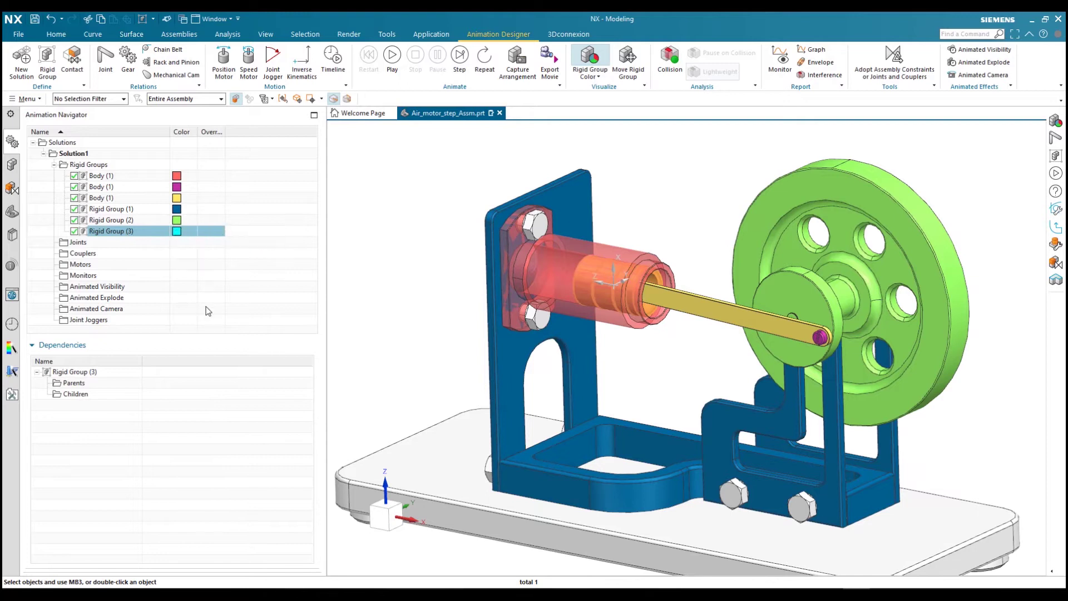
- Reopen the piston rigid group's definition, inspect its color palette without picking a new color, and accept the definition
double_click(136, 232)
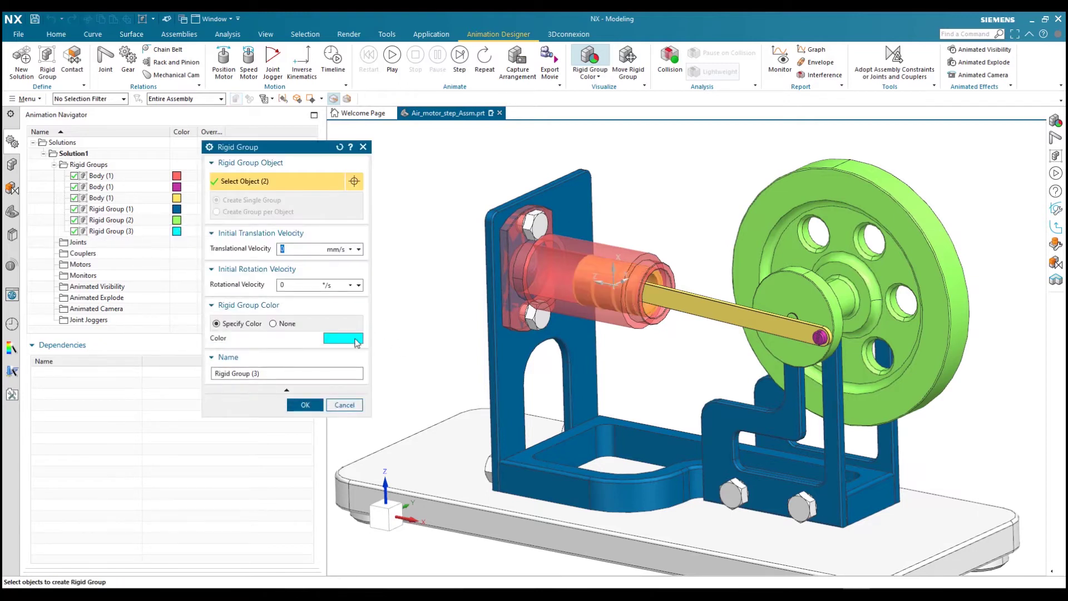
click(351, 340)
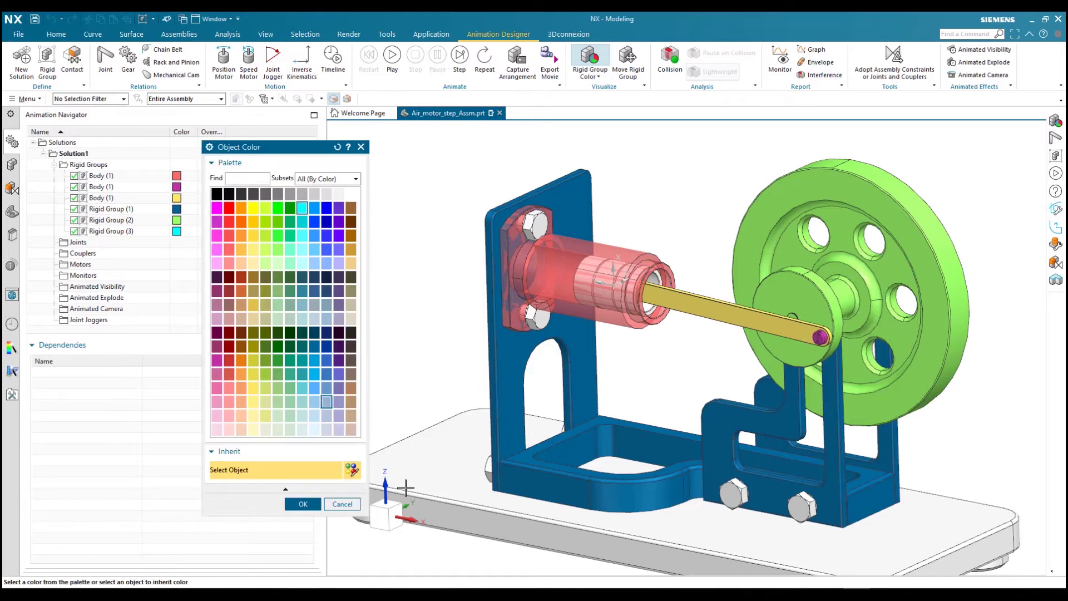
click(341, 505)
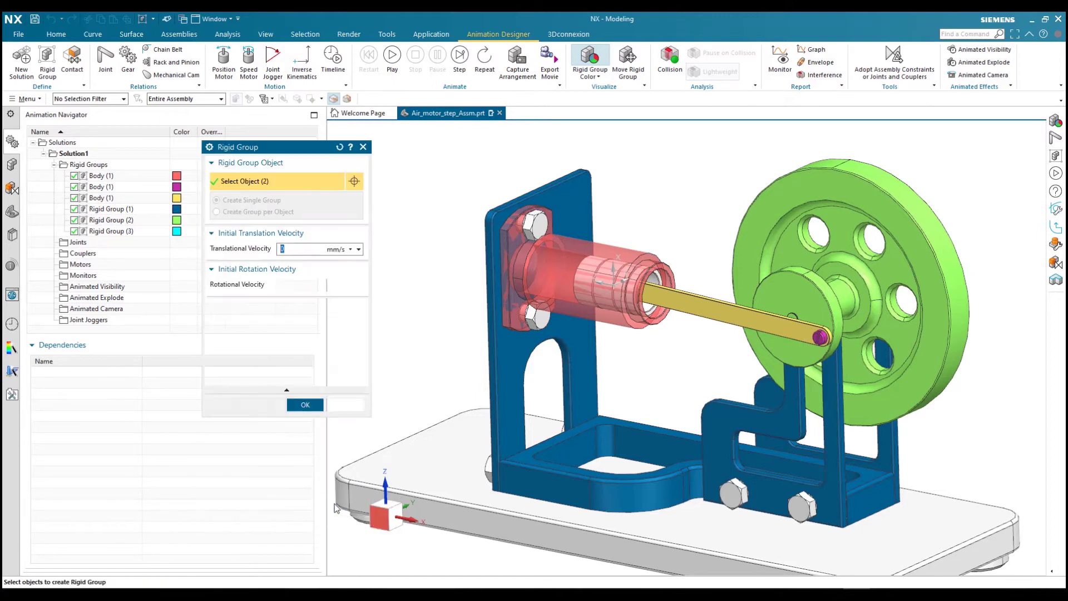
click(306, 405)
scroll(365, 420, down, 3)
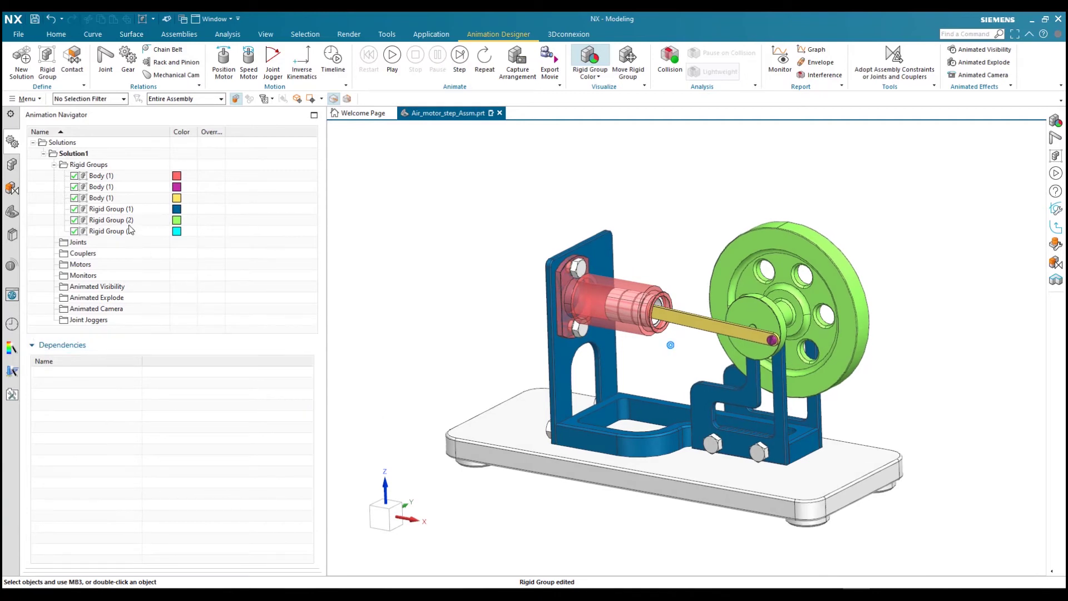
scroll(670, 336, up, 1)
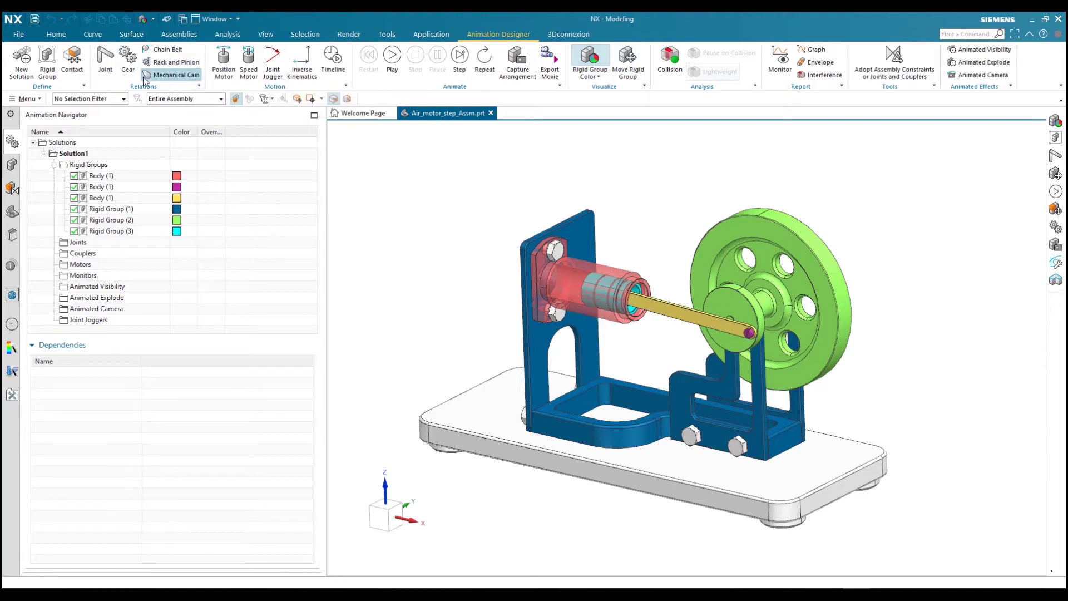
- Create two fixed joints, one grounding the blue support frame group and one grounding the red liner body
click(105, 67)
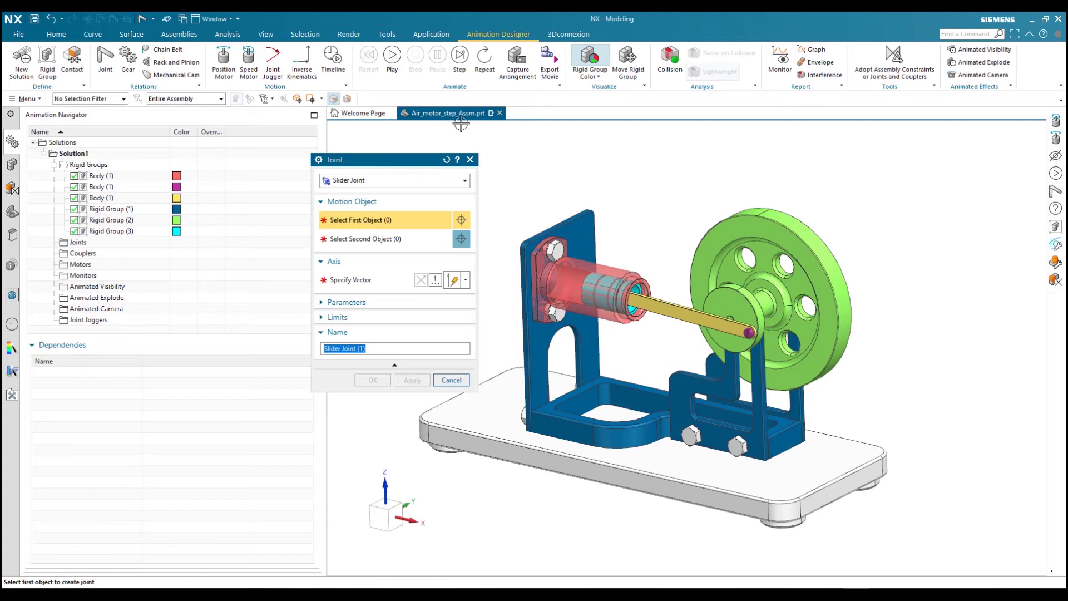
drag(388, 167, 367, 163)
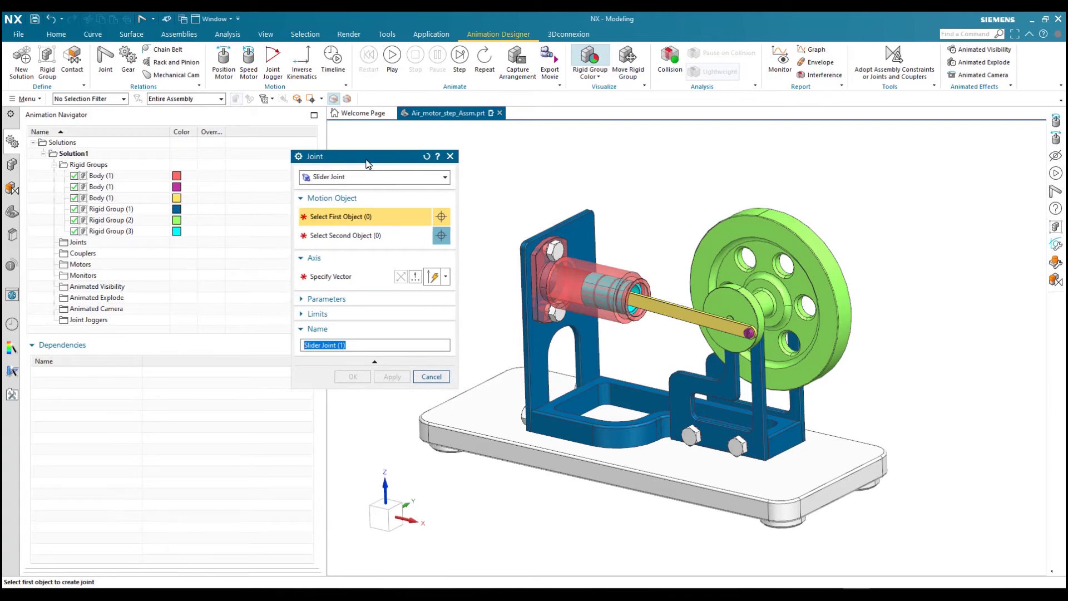
click(331, 183)
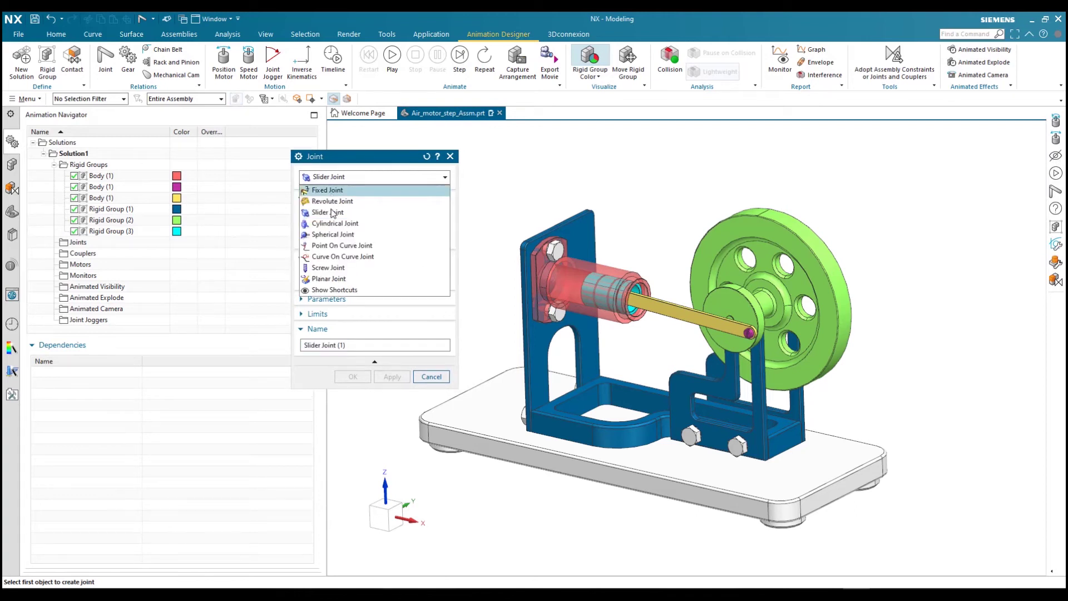
click(330, 191)
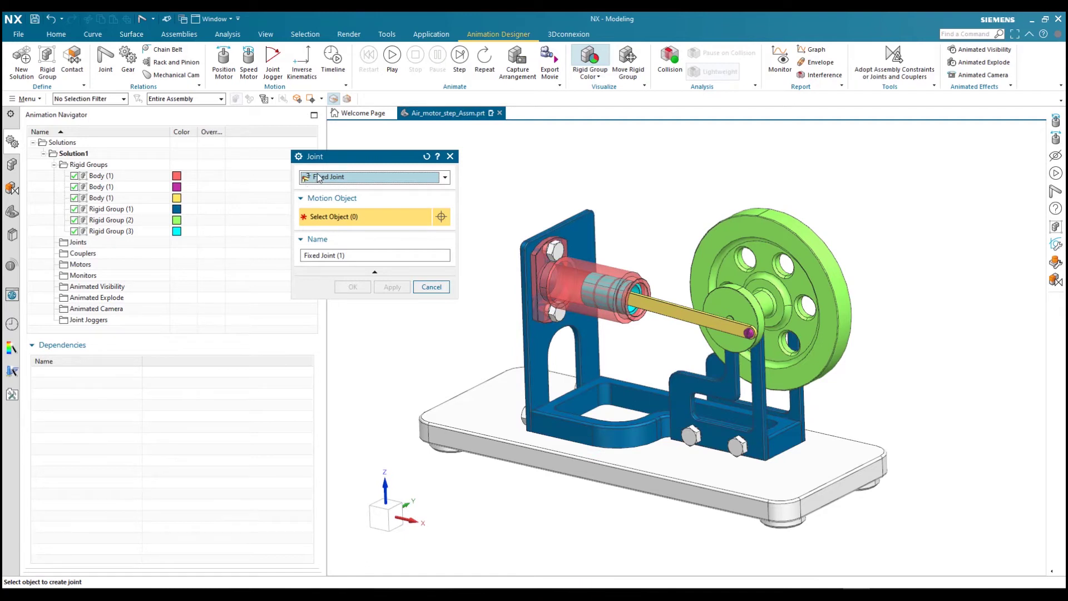
click(530, 343)
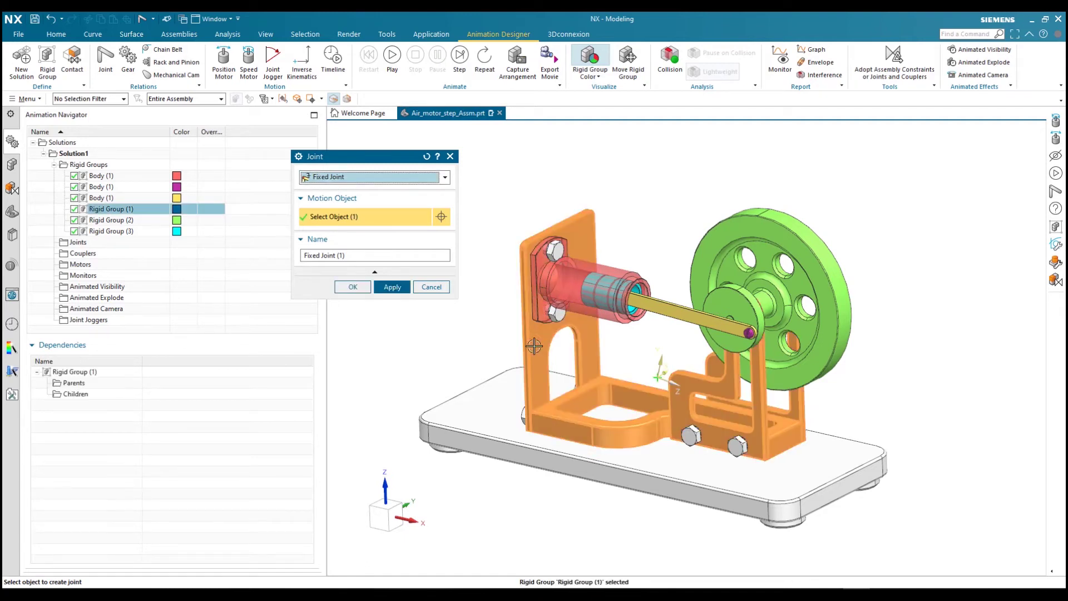
click(392, 287)
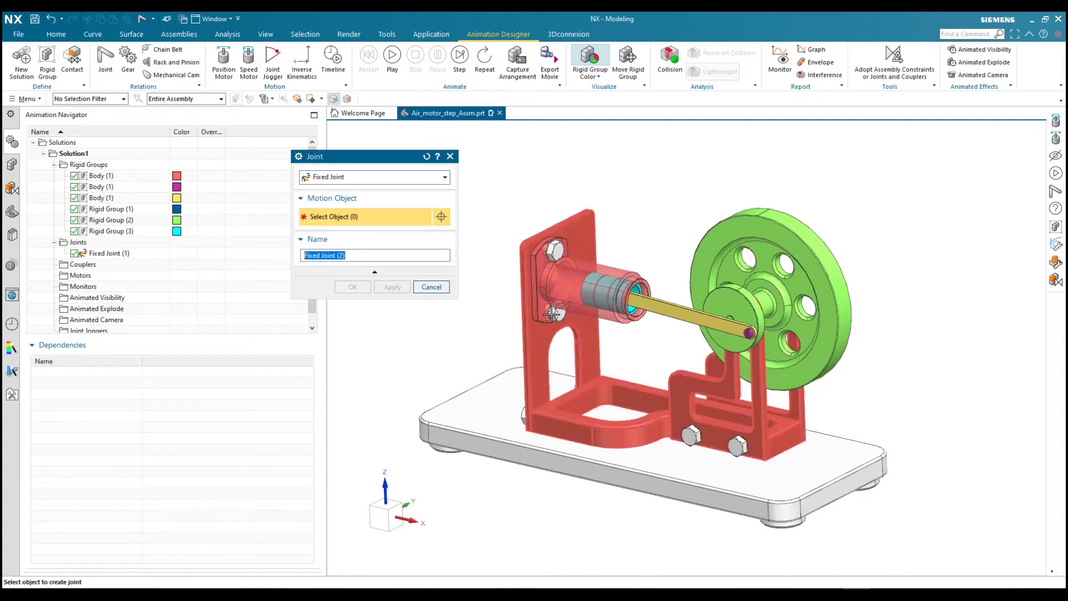
click(557, 277)
click(913, 145)
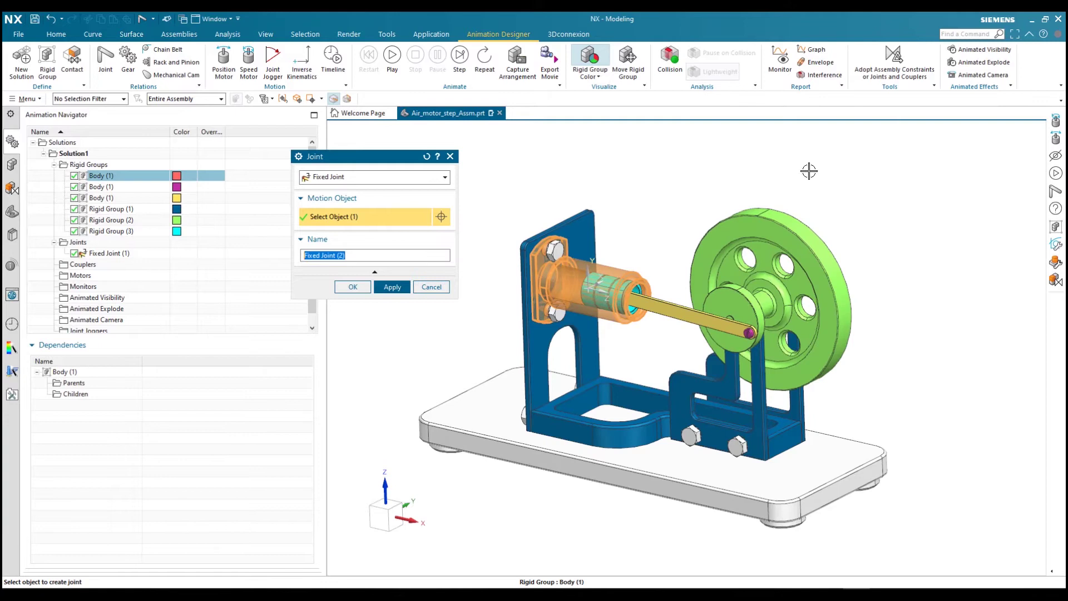
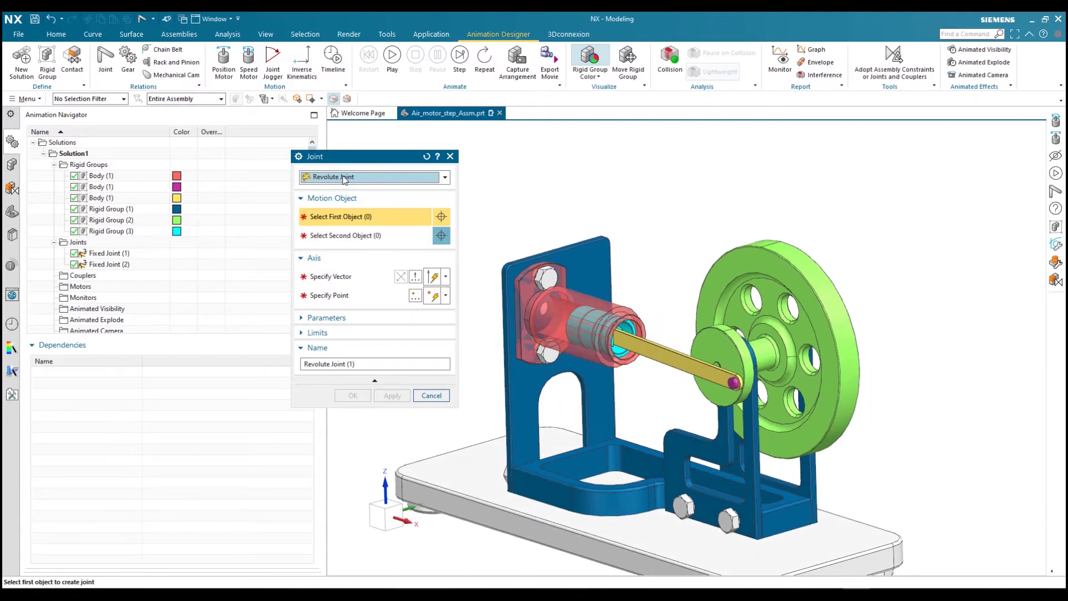
- Set up a revolute joint with the flywheel group as first object, the support frame as second and the Y-axis as vector
click(816, 320)
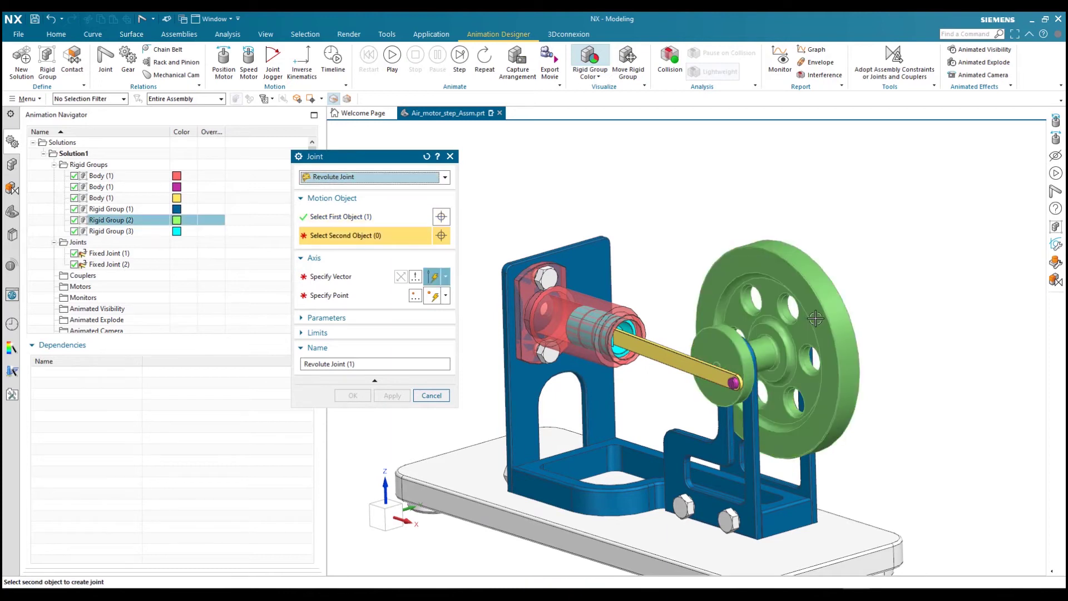
click(755, 444)
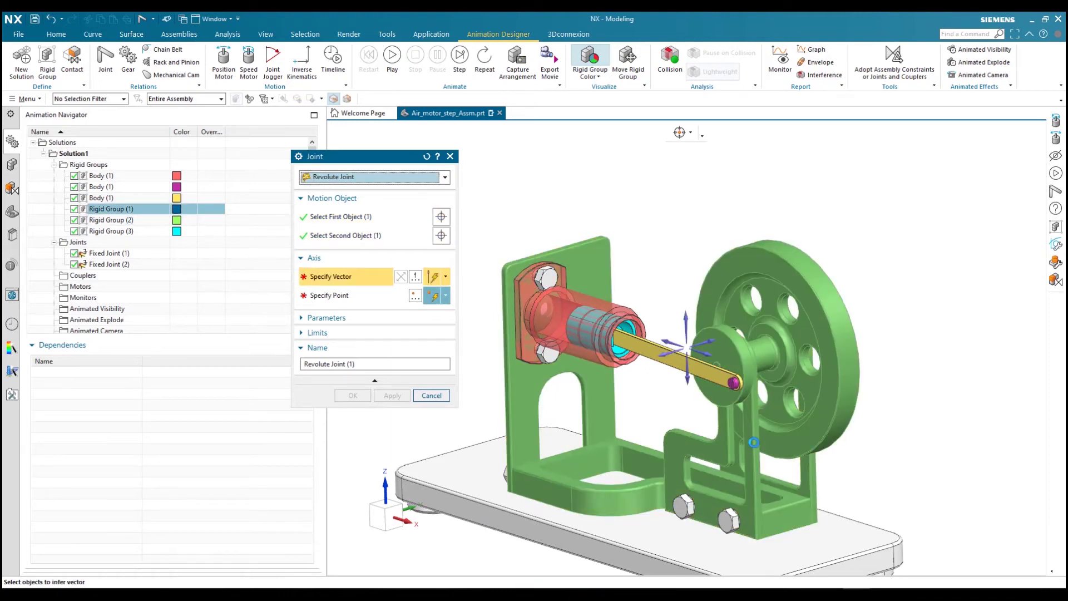
click(710, 341)
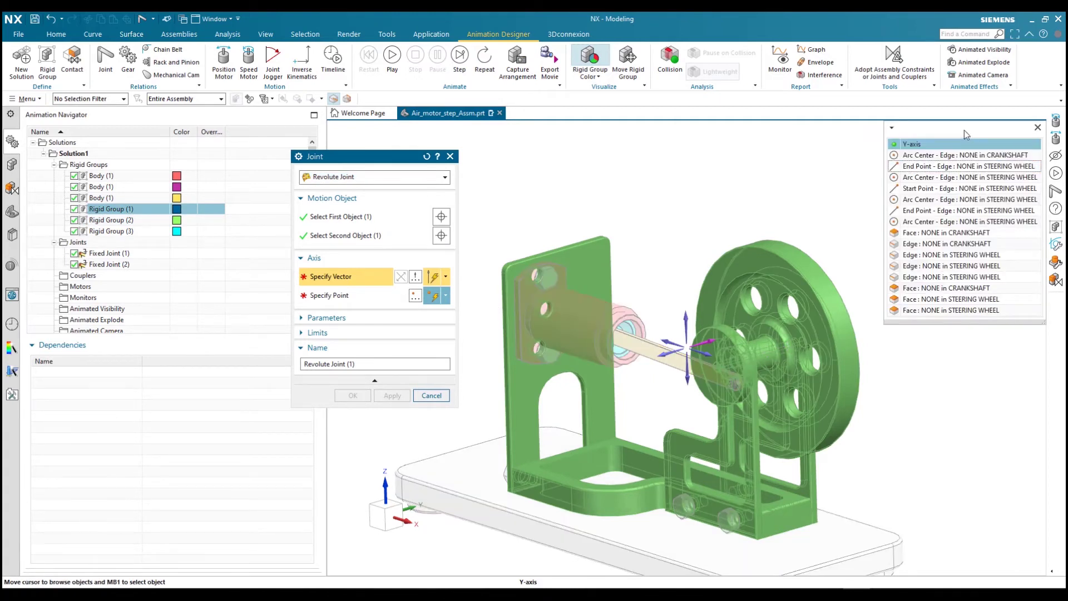
click(934, 143)
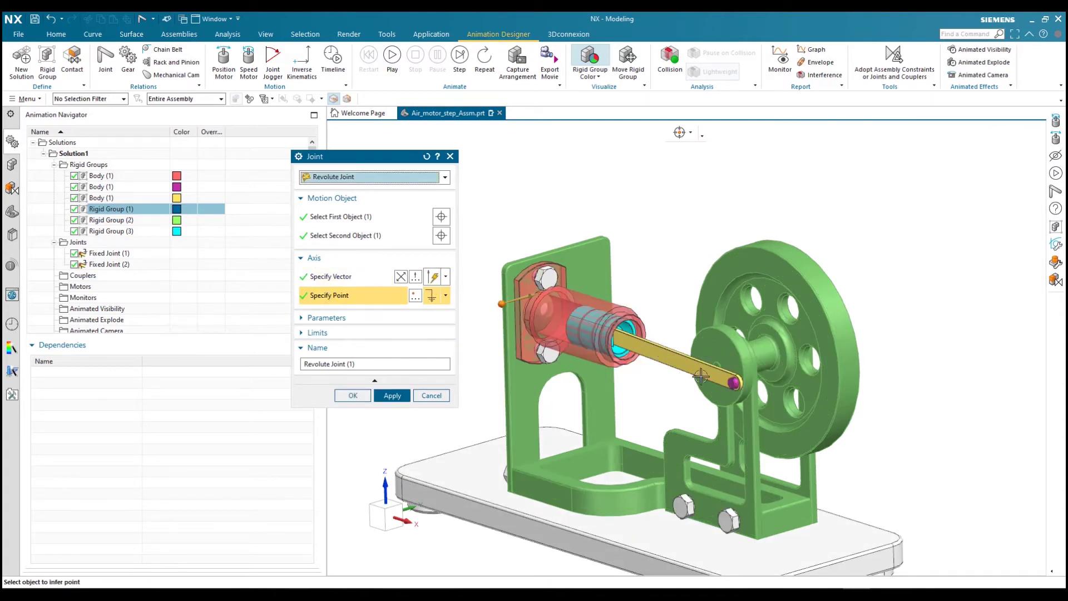
- Place the revolute joint's point at the arc center of the flywheel shaft's end and create the joint
scroll(695, 380, up, 3)
middle_drag(695, 380, 674, 278)
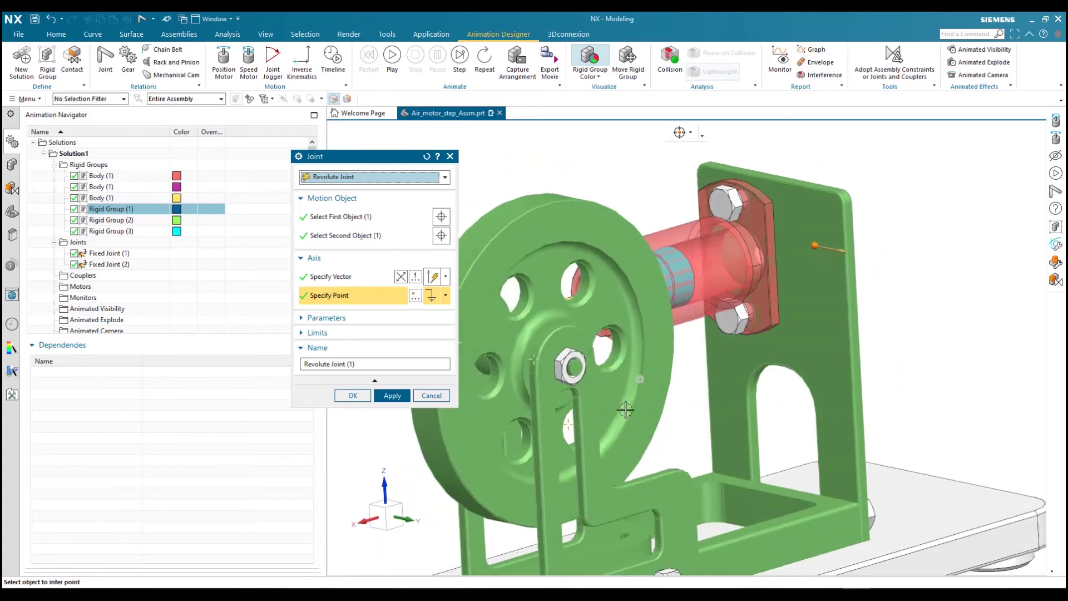
scroll(679, 267, up, 5)
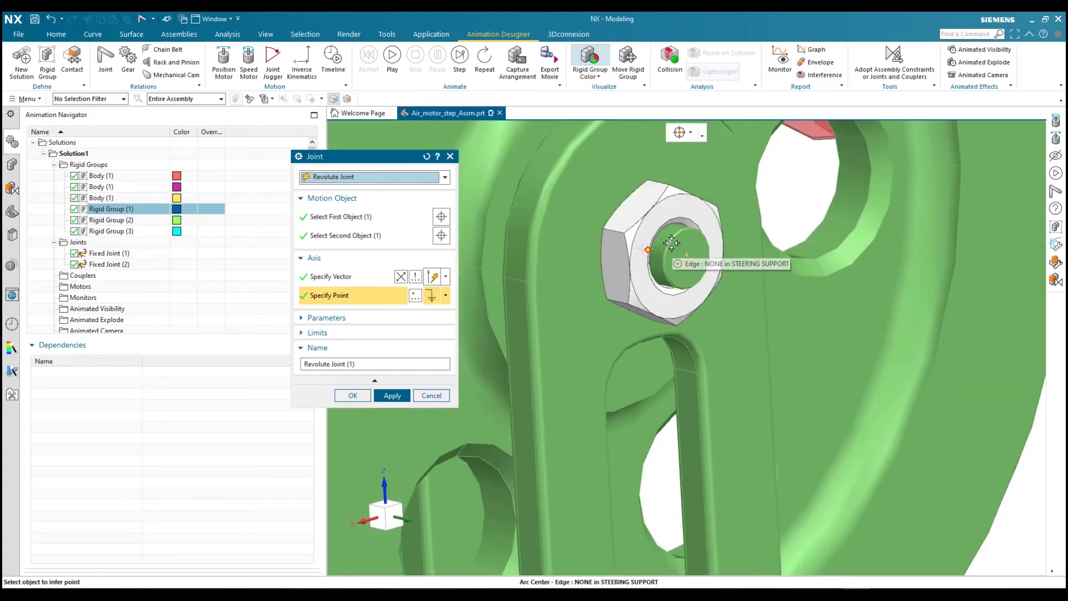
click(690, 257)
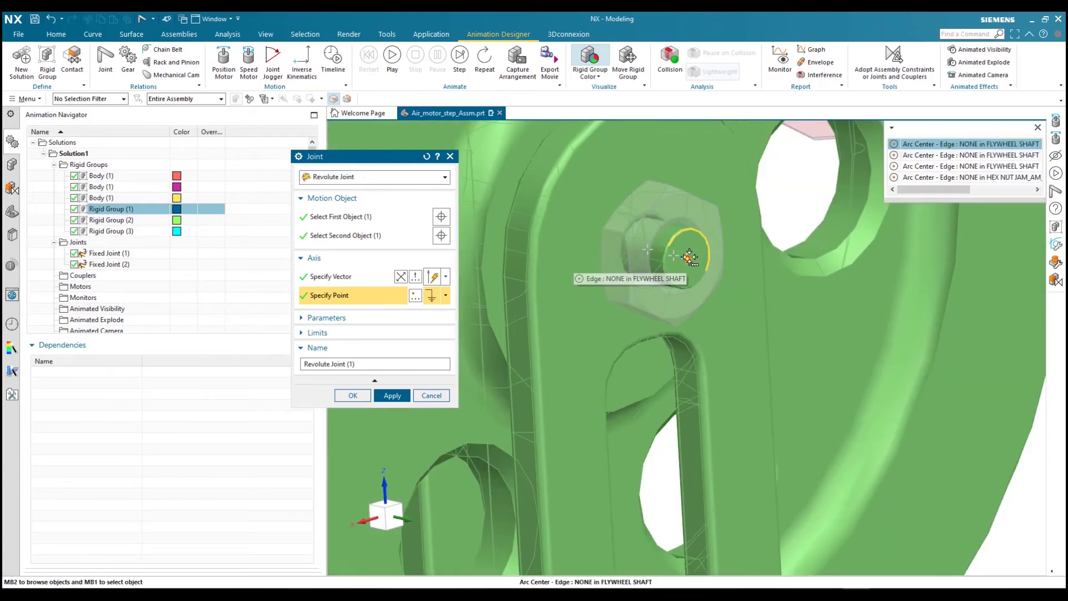
click(918, 155)
scroll(693, 311, down, 4)
mouse_move(693, 311)
middle_down()
mouse_move(691, 334)
mouse_move(695, 294)
middle_up()
scroll(696, 295, down, 2)
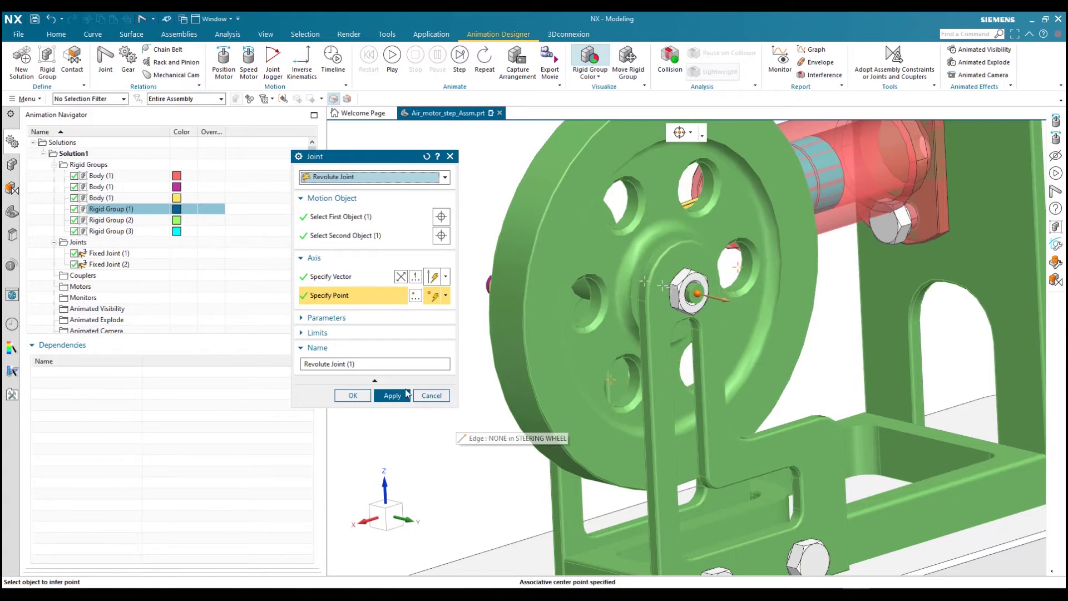
click(393, 395)
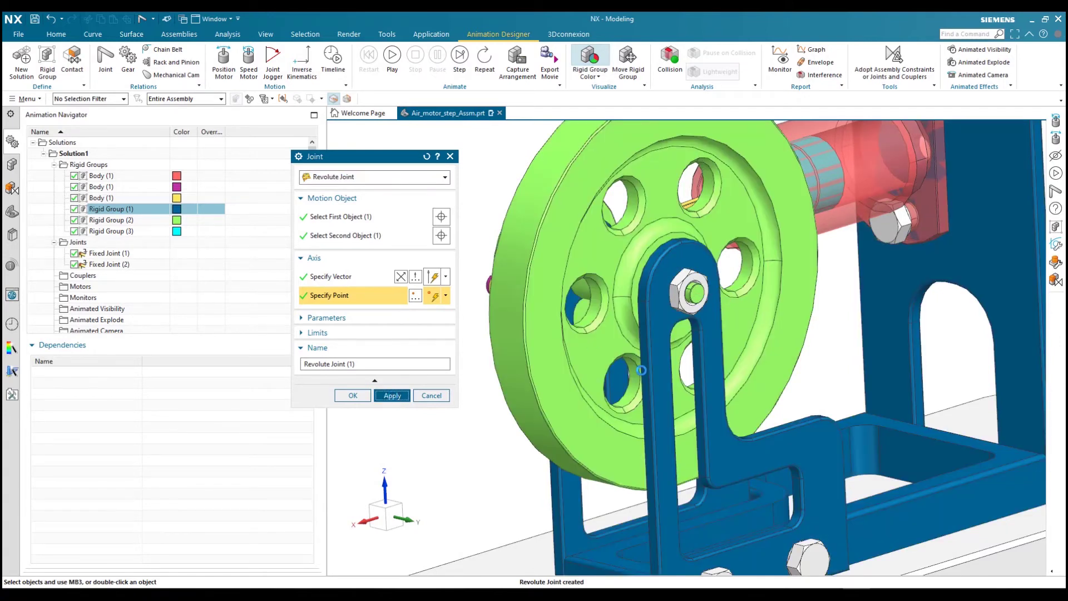
- Create a revolute joint between the flywheel group and the crank screw, along the Y-axis through the screw head's arc center
scroll(640, 345, down, 5)
middle_drag(640, 345, 845, 337)
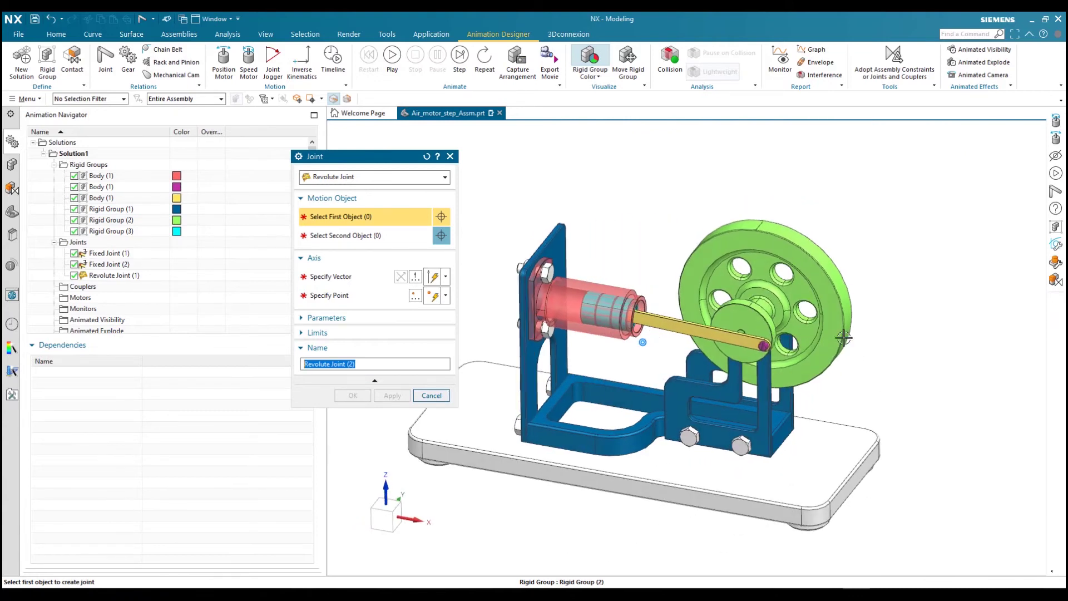
scroll(766, 342, up, 5)
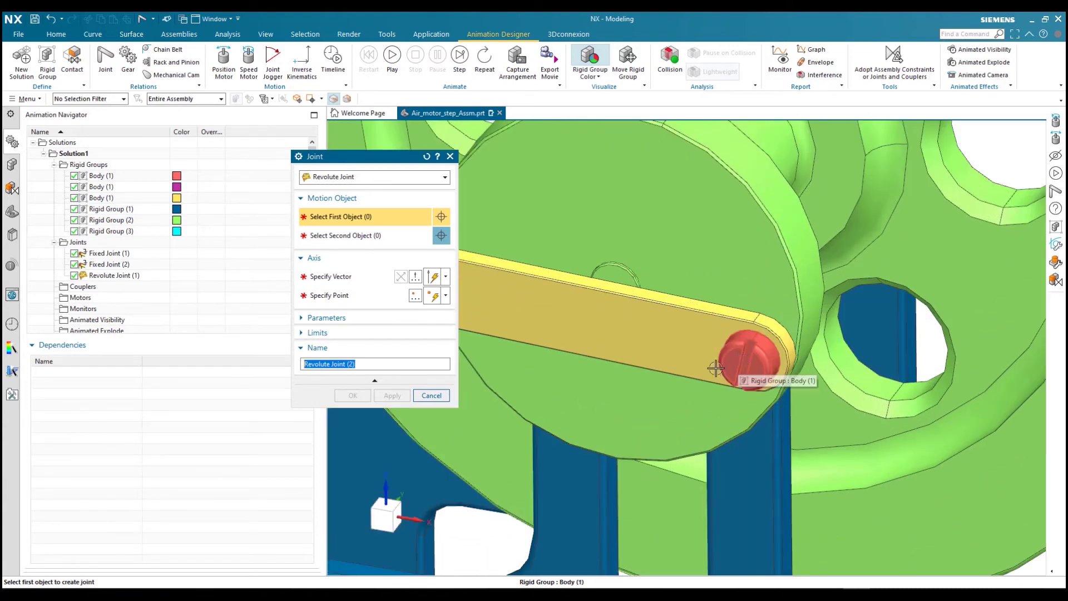
shift+middle_drag(742, 312, 745, 354)
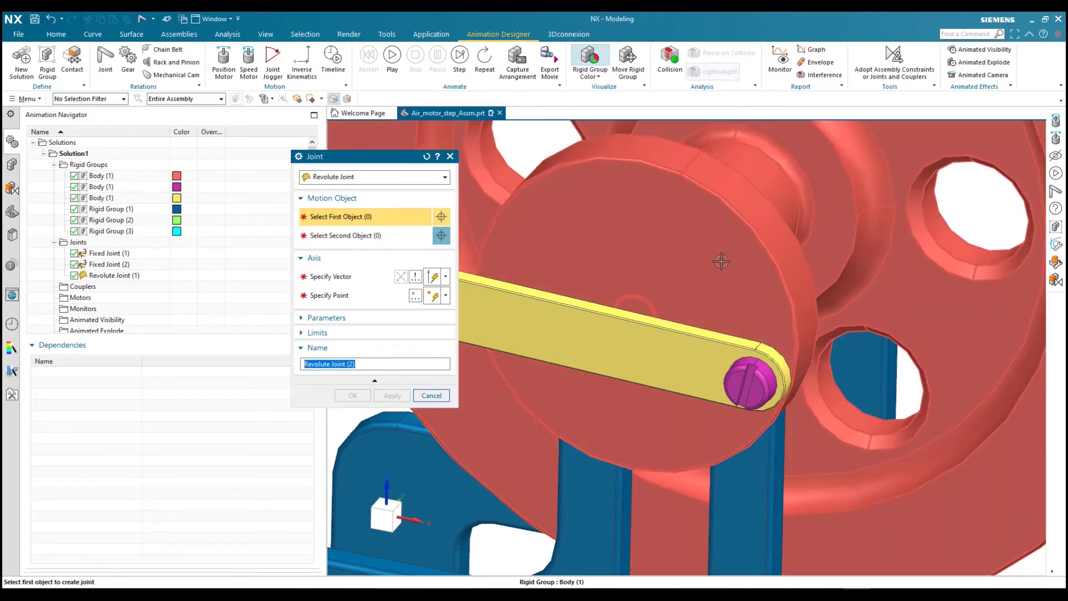
click(722, 259)
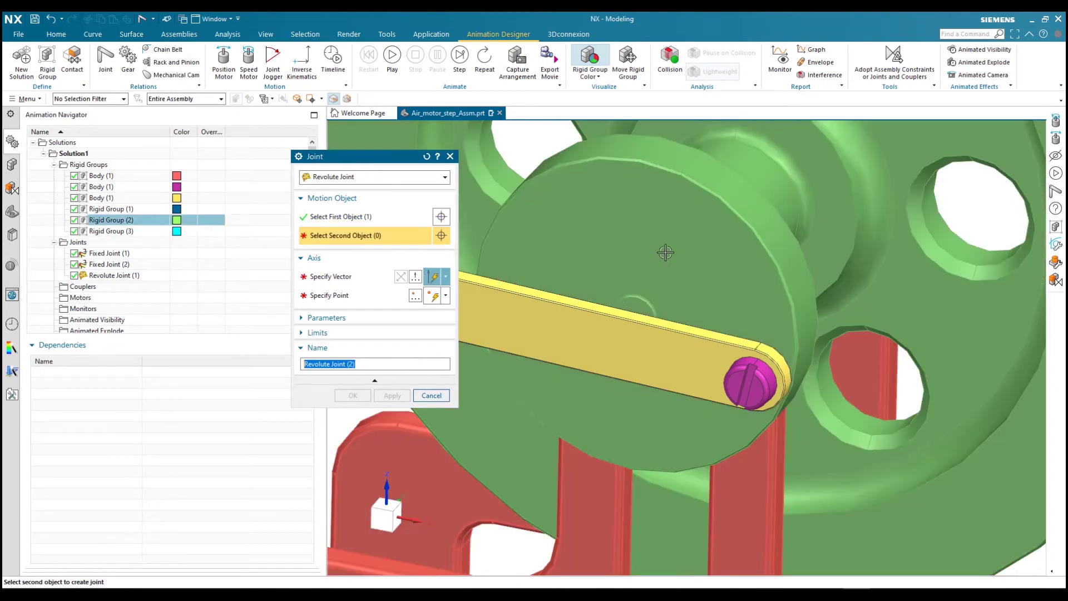
scroll(704, 291, down, 5)
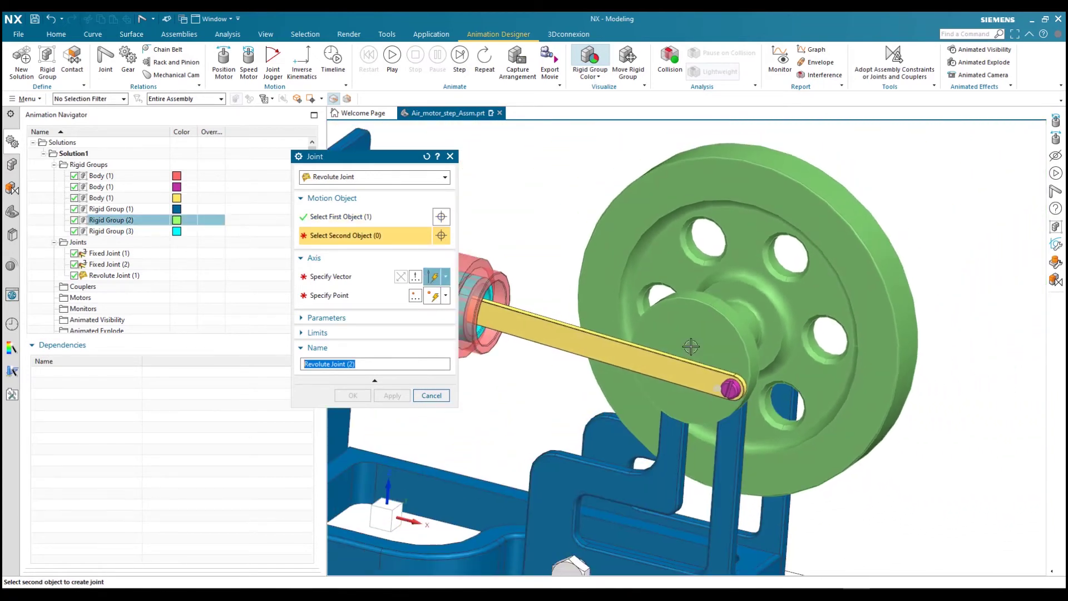
click(730, 390)
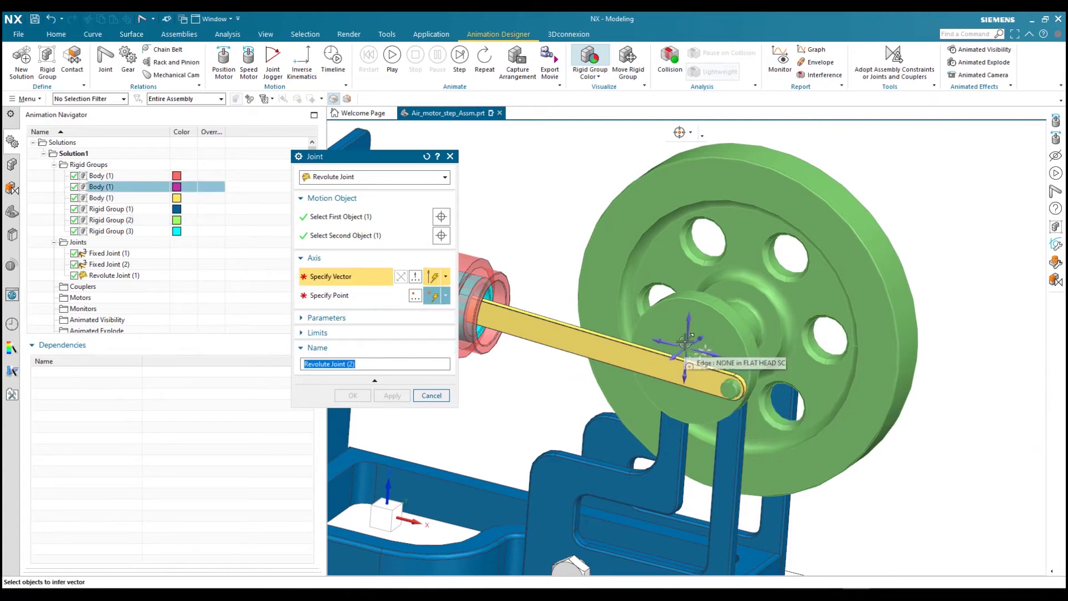
click(703, 339)
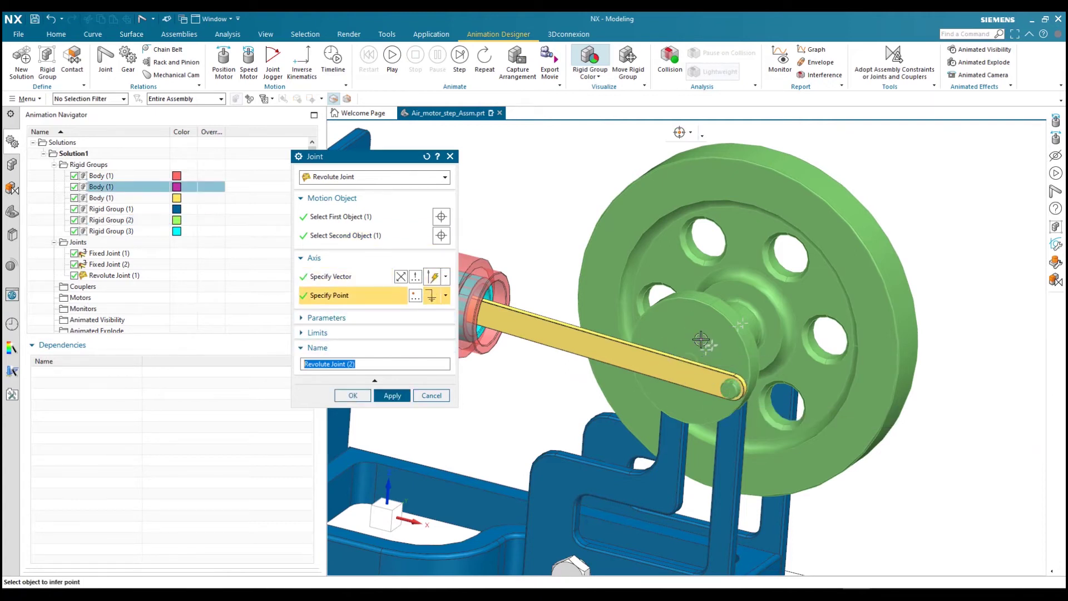
scroll(725, 405, up, 3)
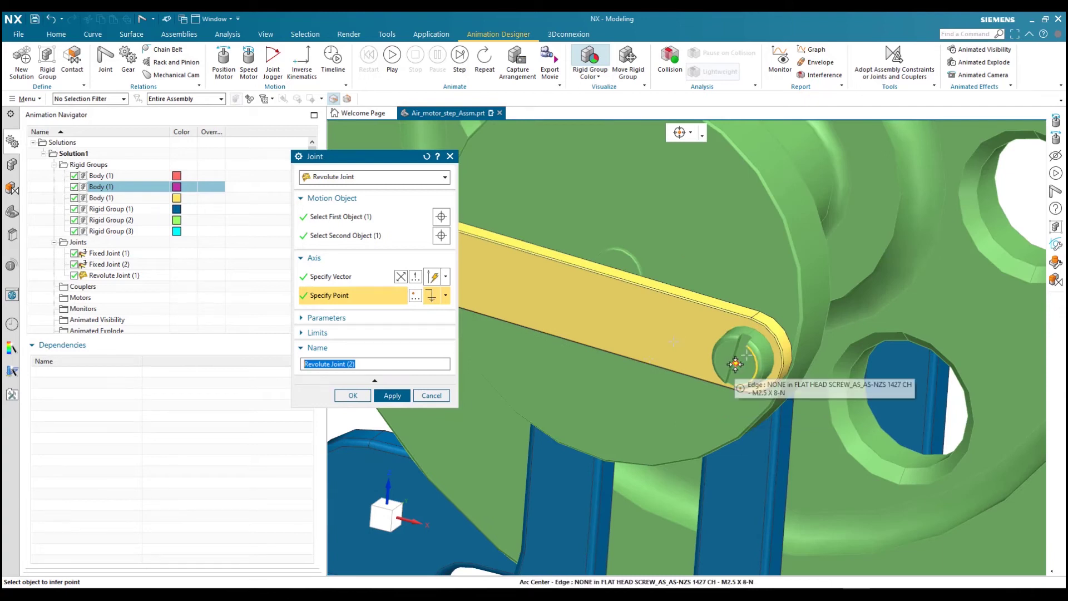
click(398, 396)
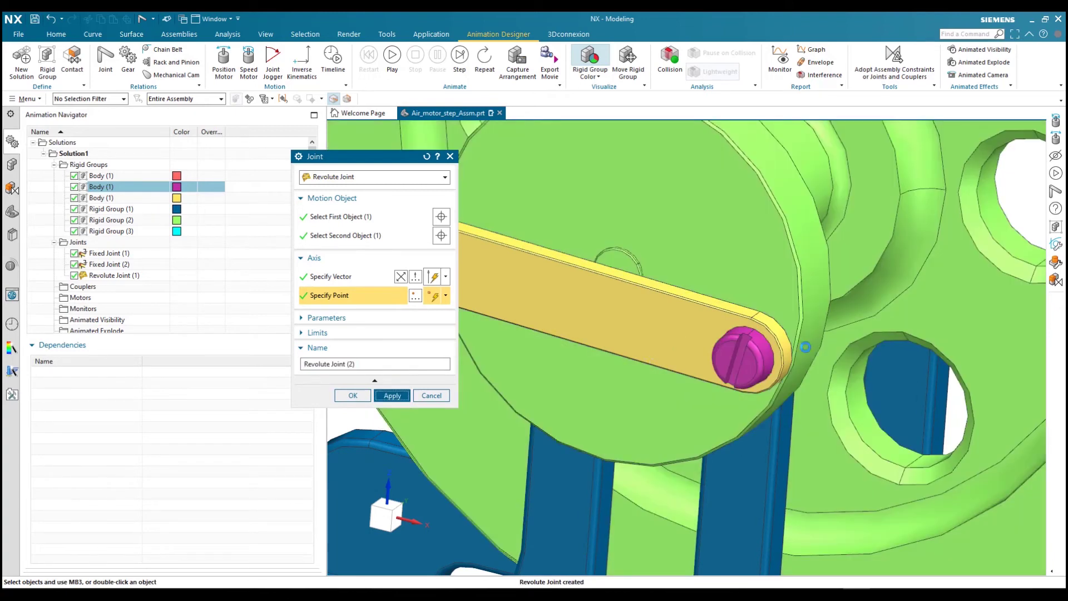
- Set up a revolute joint with the yellow link as first object and the crank screw as second
scroll(871, 345, down, 4)
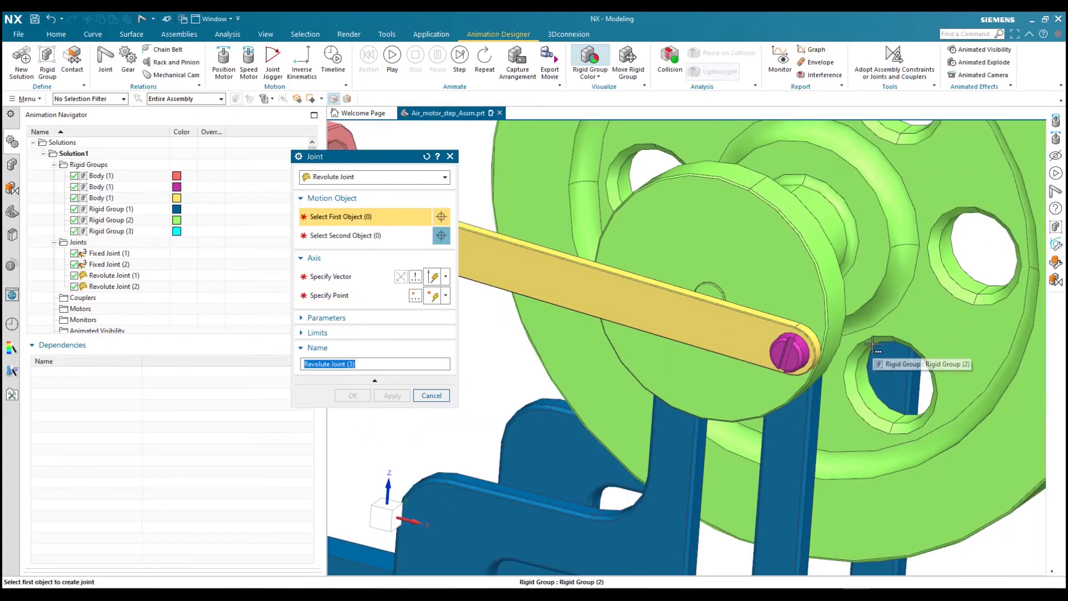
middle_drag(871, 345, 797, 360)
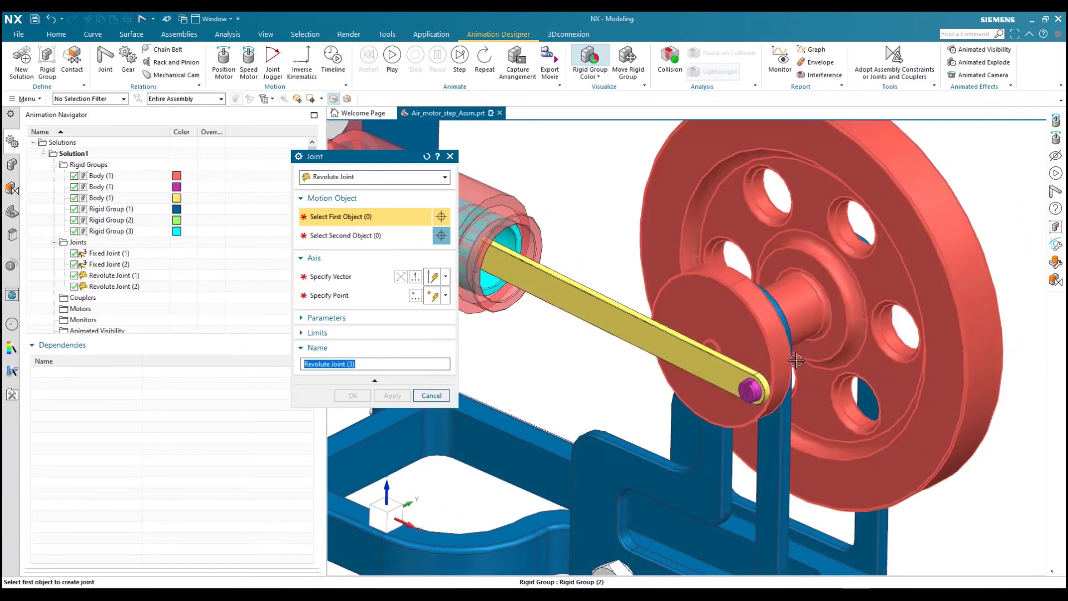
middle_drag(796, 361, 649, 368)
scroll(706, 384, down, 3)
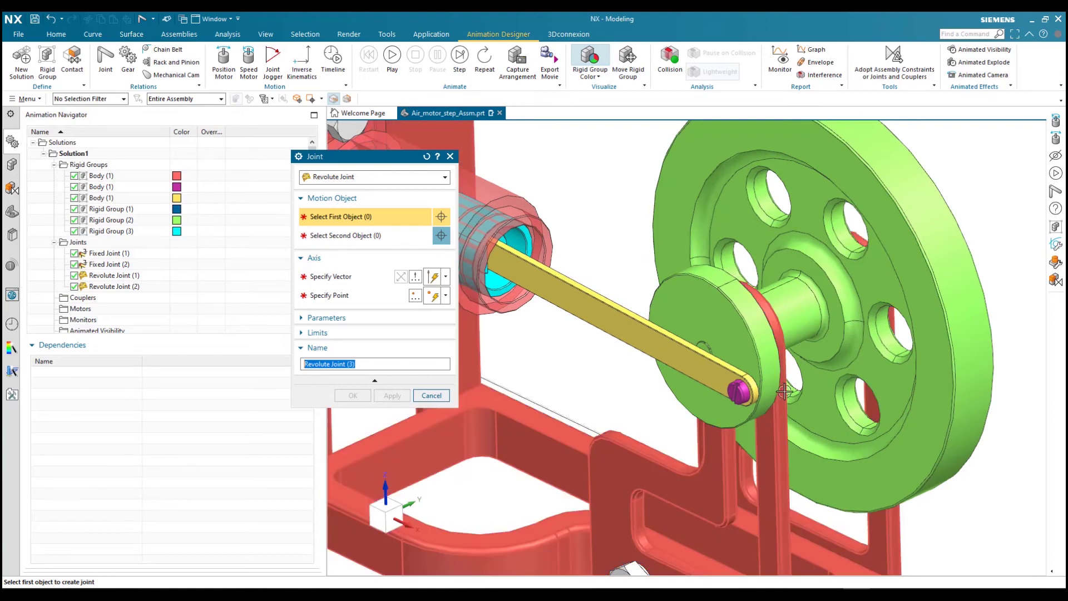
scroll(715, 378, up, 6)
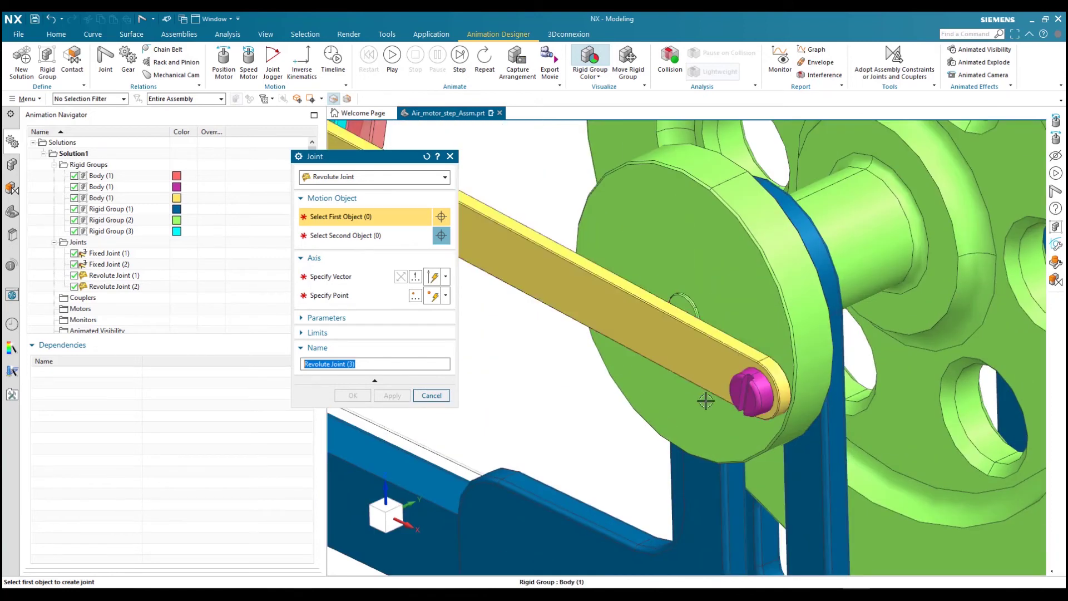
click(700, 355)
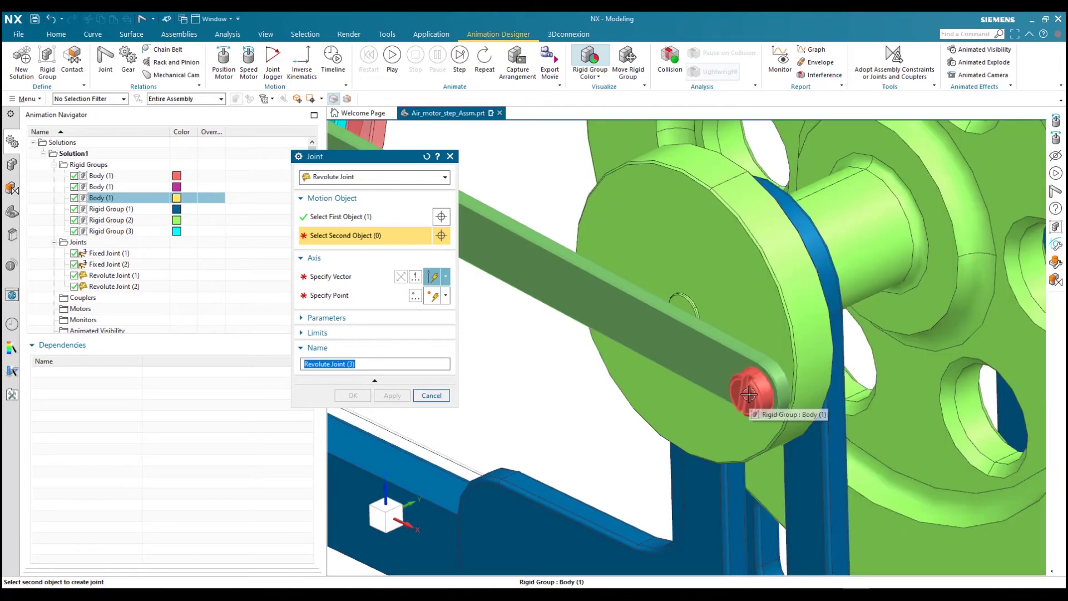
click(749, 394)
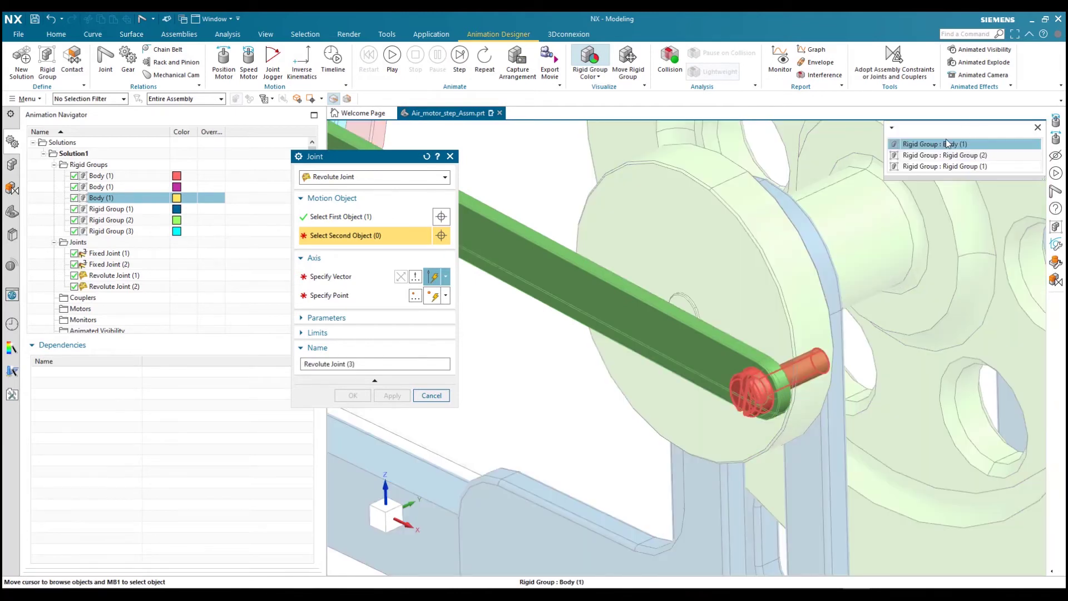
click(945, 141)
- Orient the link's revolute joint along the Y-axis at the screw head's arc center, create it and end joint creation
scroll(735, 331, up, 4)
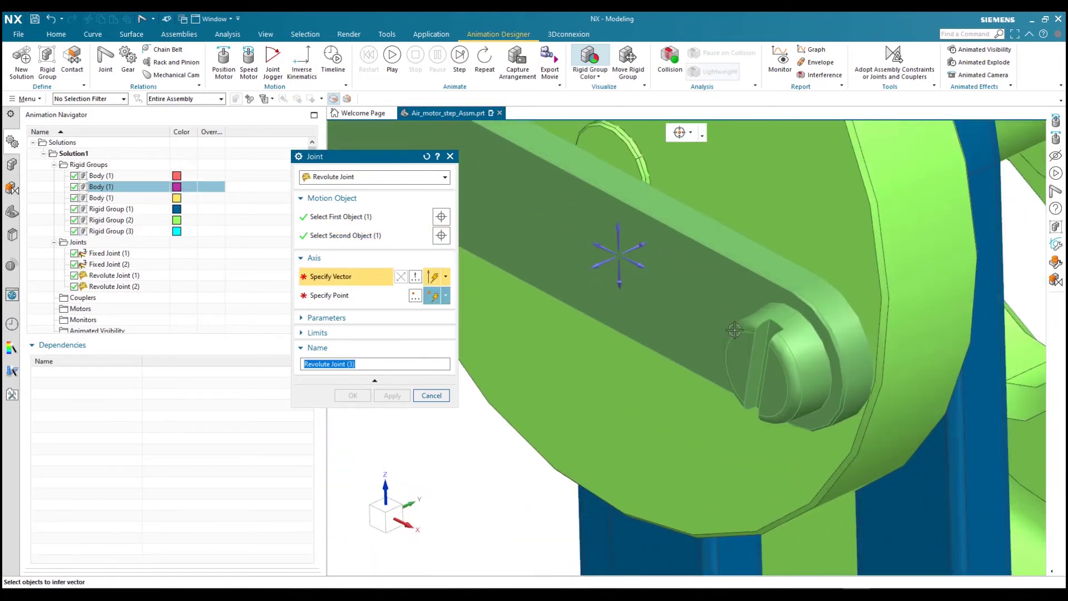
click(641, 242)
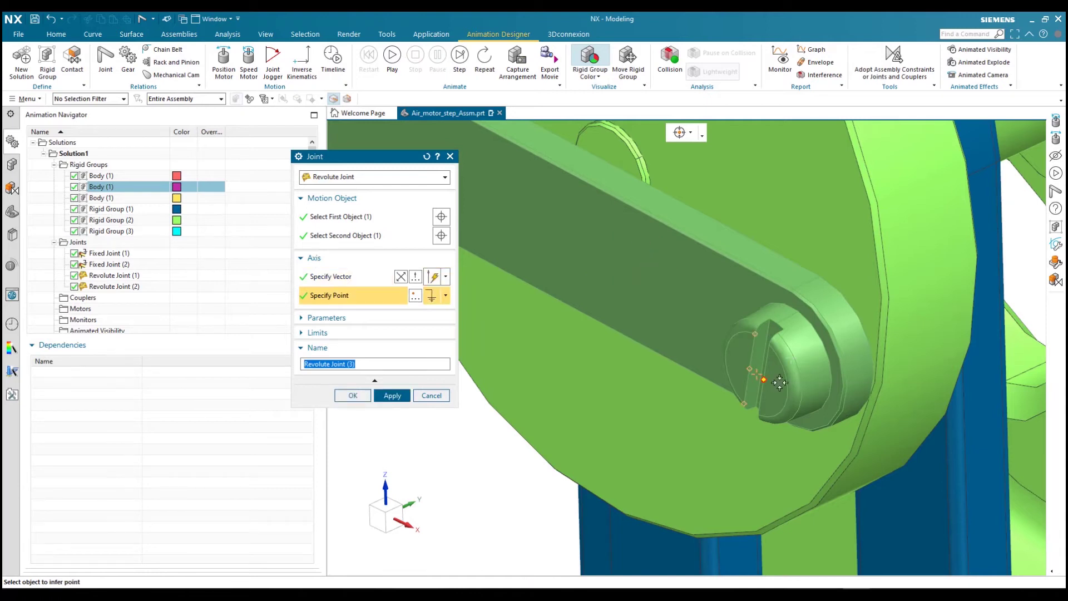
click(757, 374)
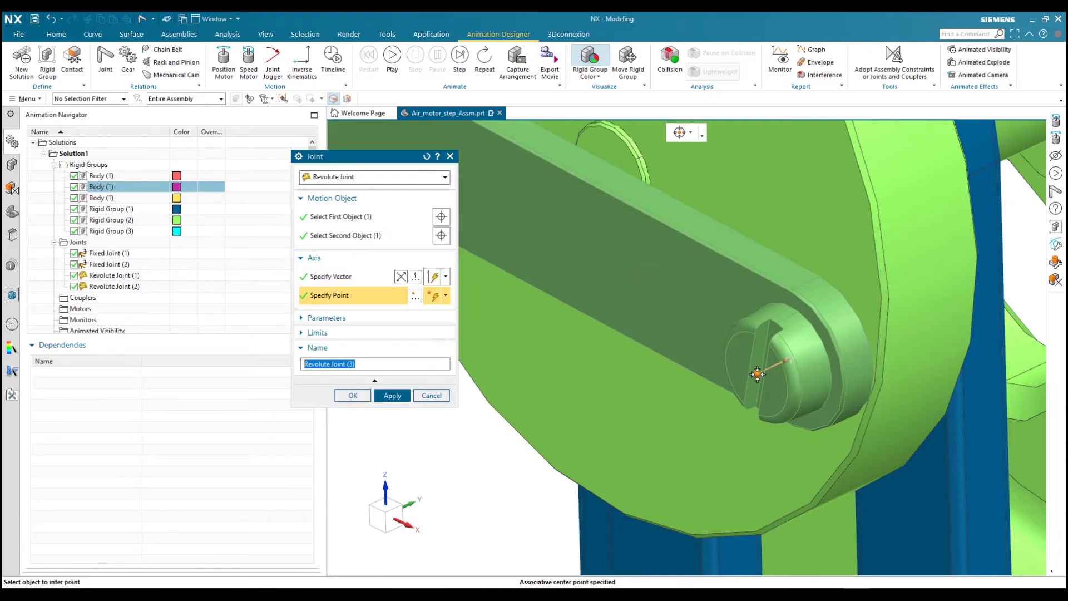
click(392, 396)
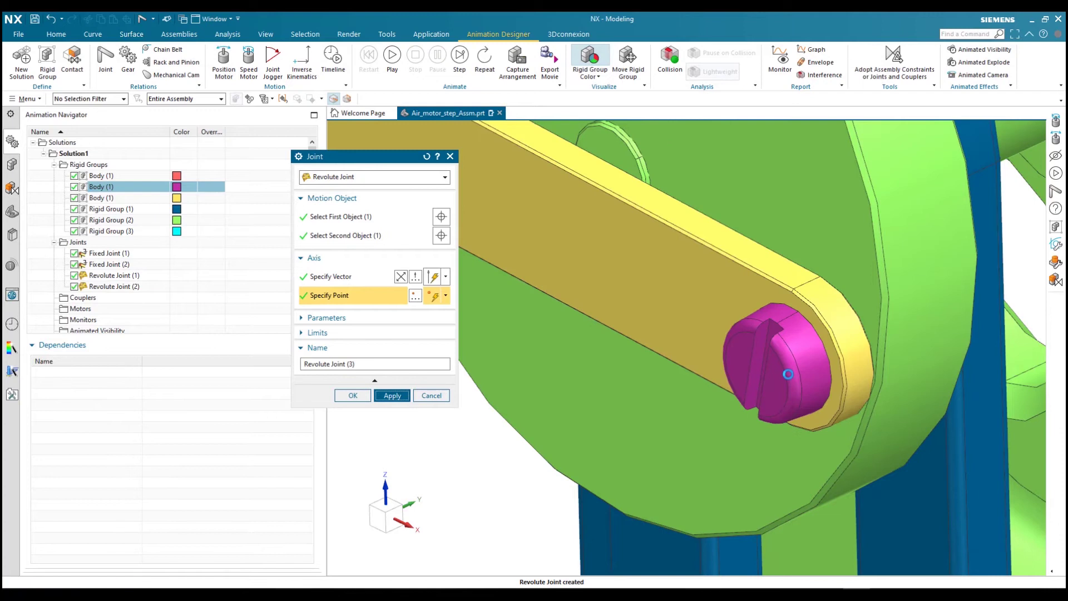
scroll(783, 380, down, 1)
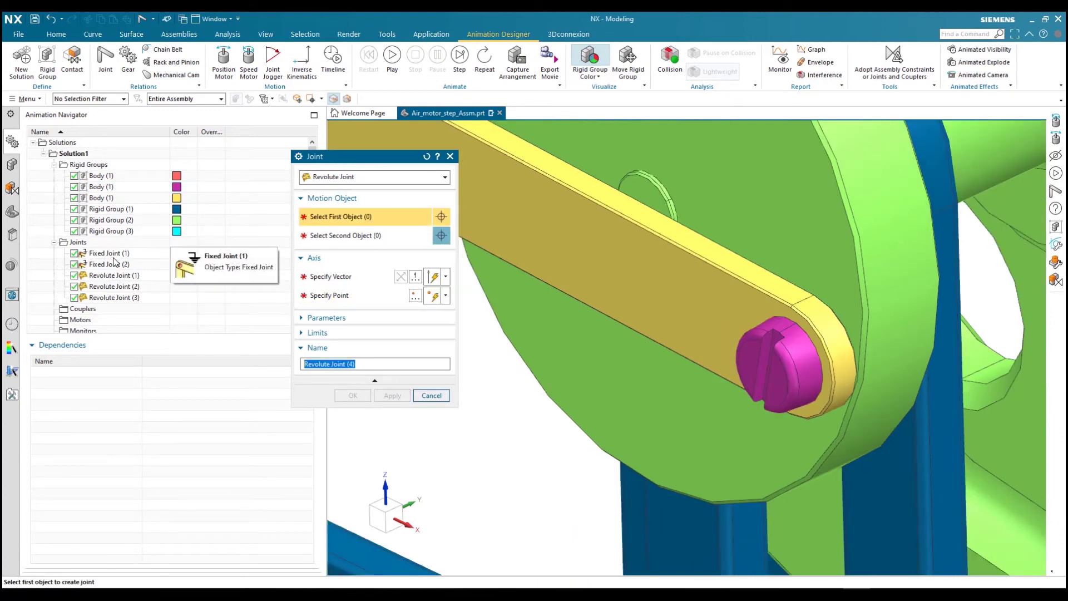
click(431, 396)
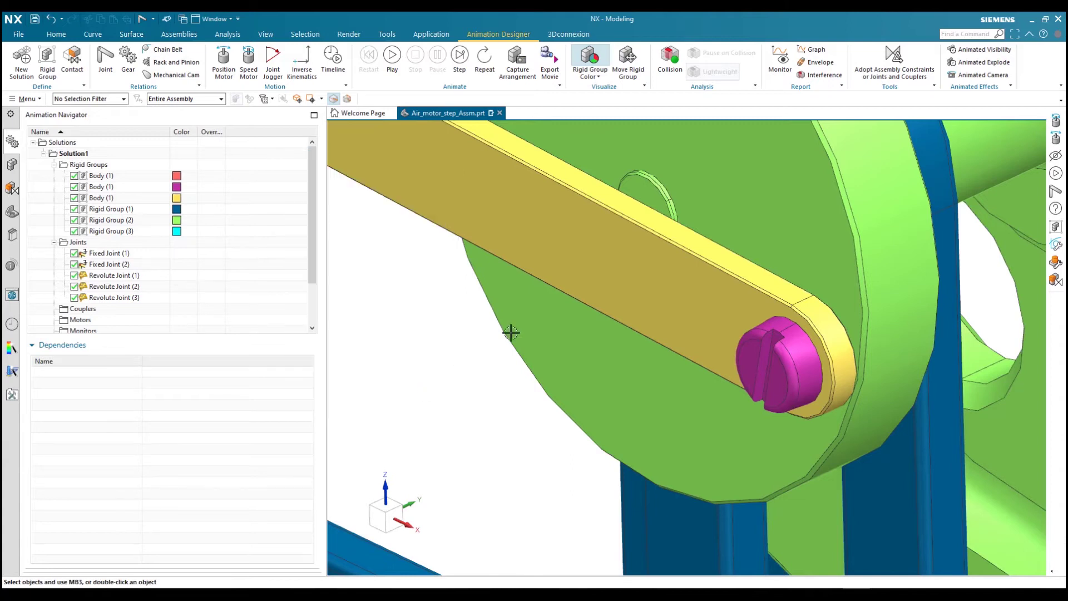
- Display all the joints of the solution as symbols in the 3D graphics window
scroll(680, 310, down, 4)
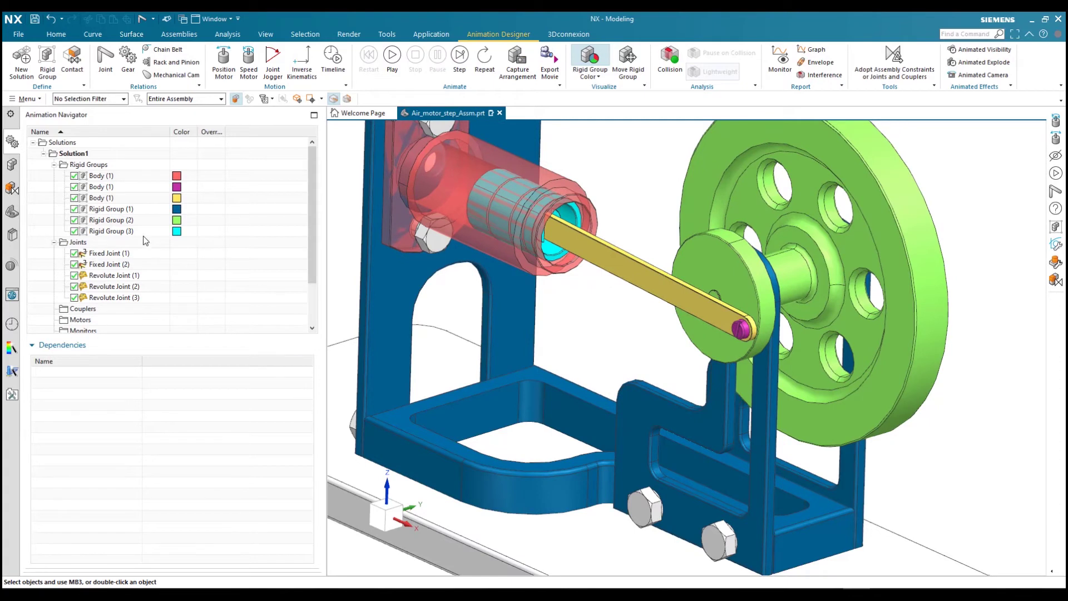
right_click(93, 246)
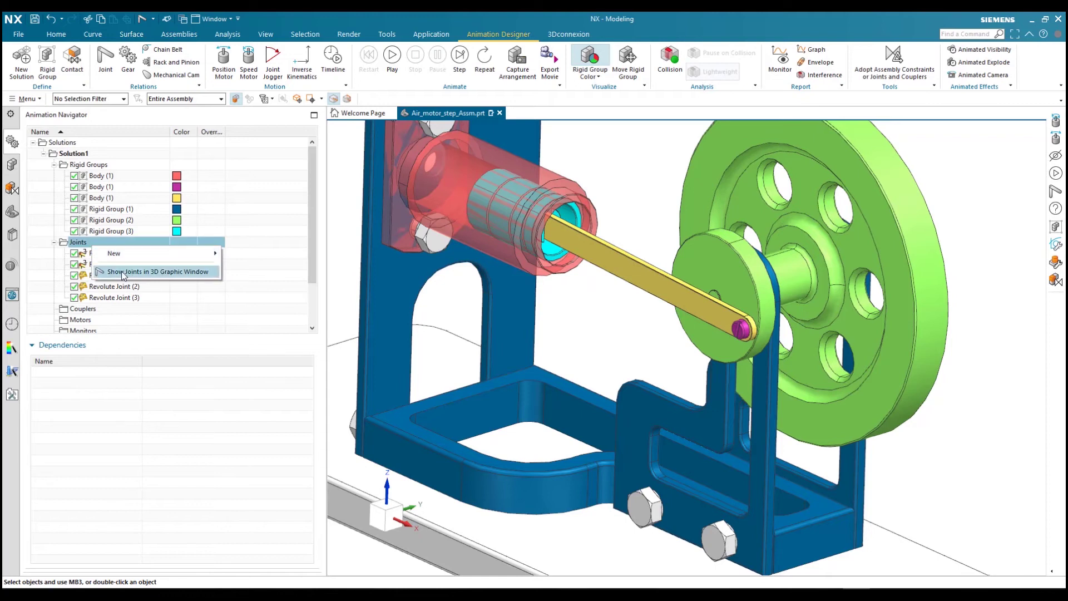
click(123, 272)
scroll(645, 370, down, 3)
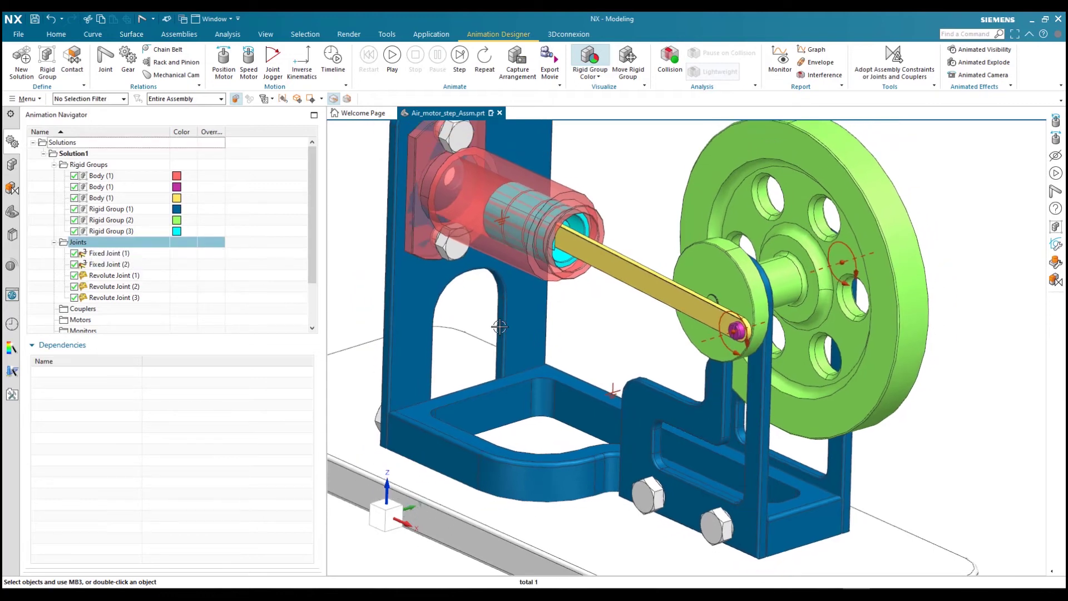
- Examine the piston, liner and inner end of the connecting link from several angles to see which joints they need
scroll(643, 393, down, 2)
middle_drag(644, 393, 784, 333)
middle_drag(746, 299, 573, 264)
scroll(571, 263, up, 2)
scroll(571, 264, up, 6)
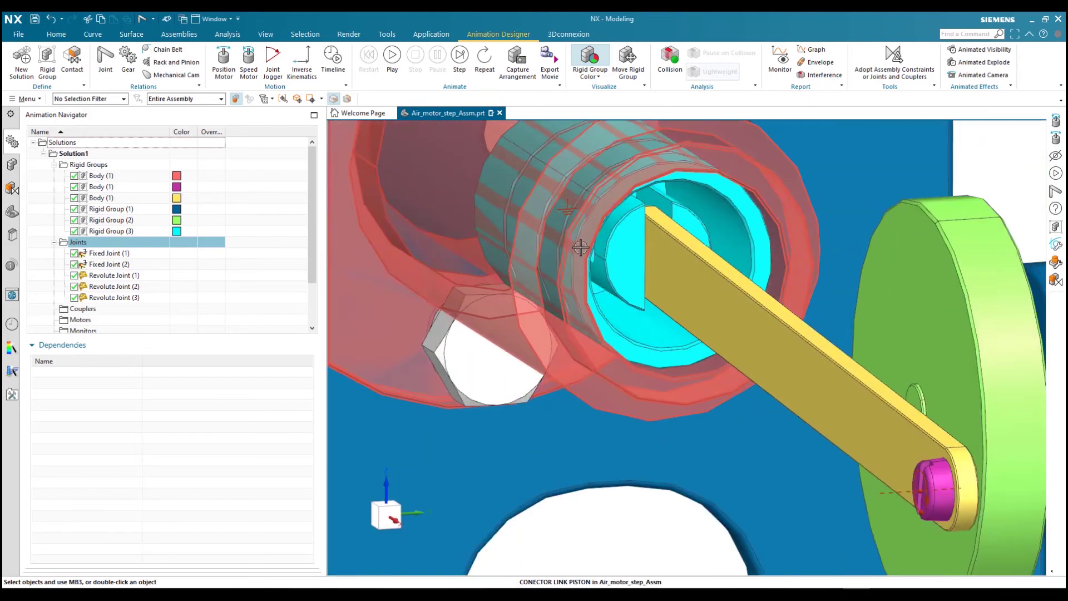
middle_drag(581, 247, 609, 249)
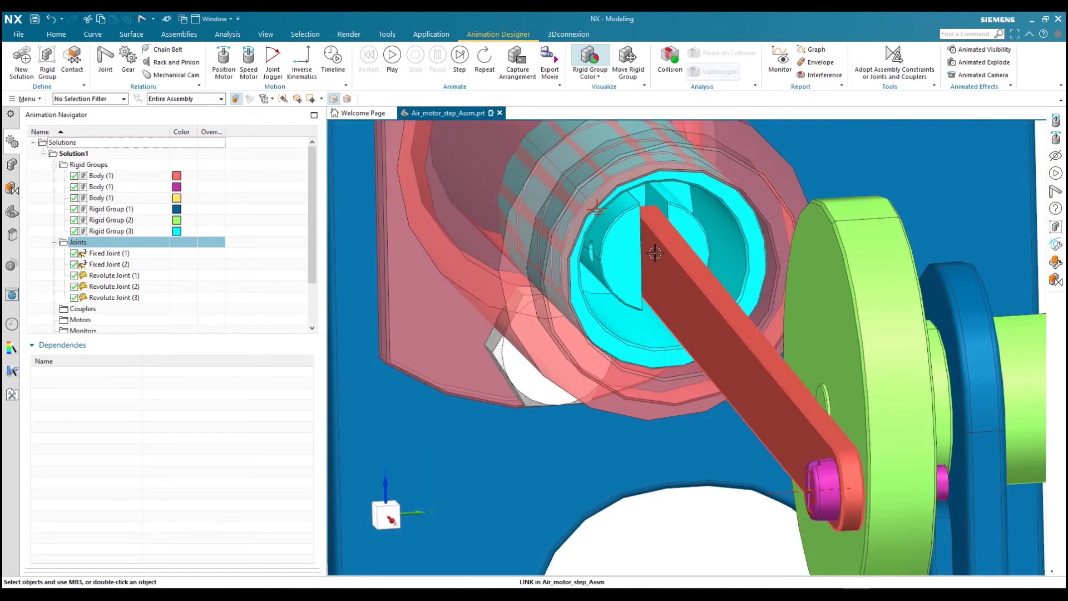
middle_drag(655, 252, 635, 350)
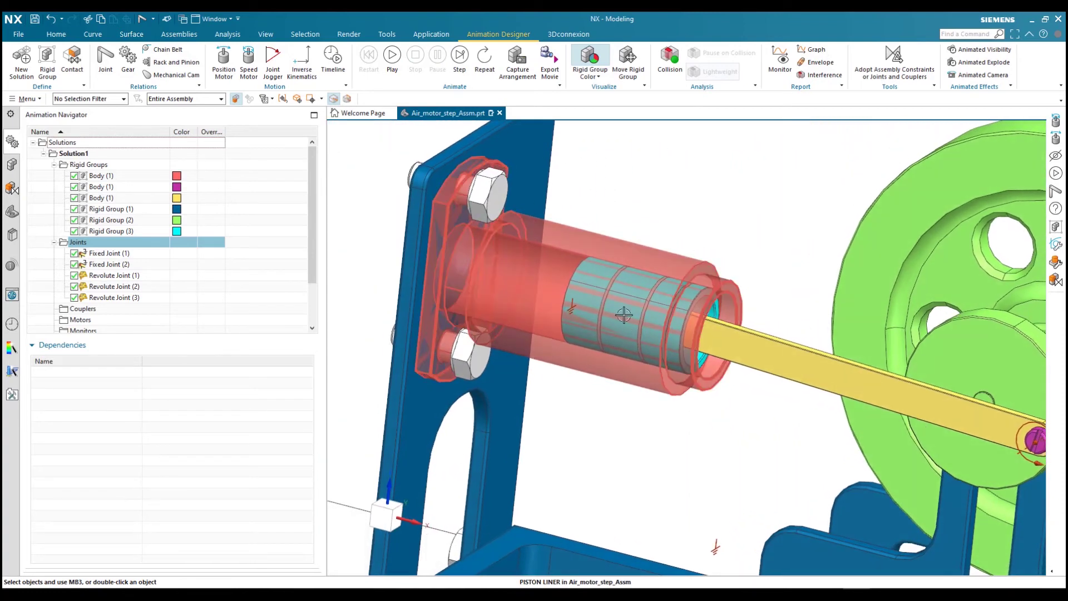
middle_drag(616, 305, 638, 299)
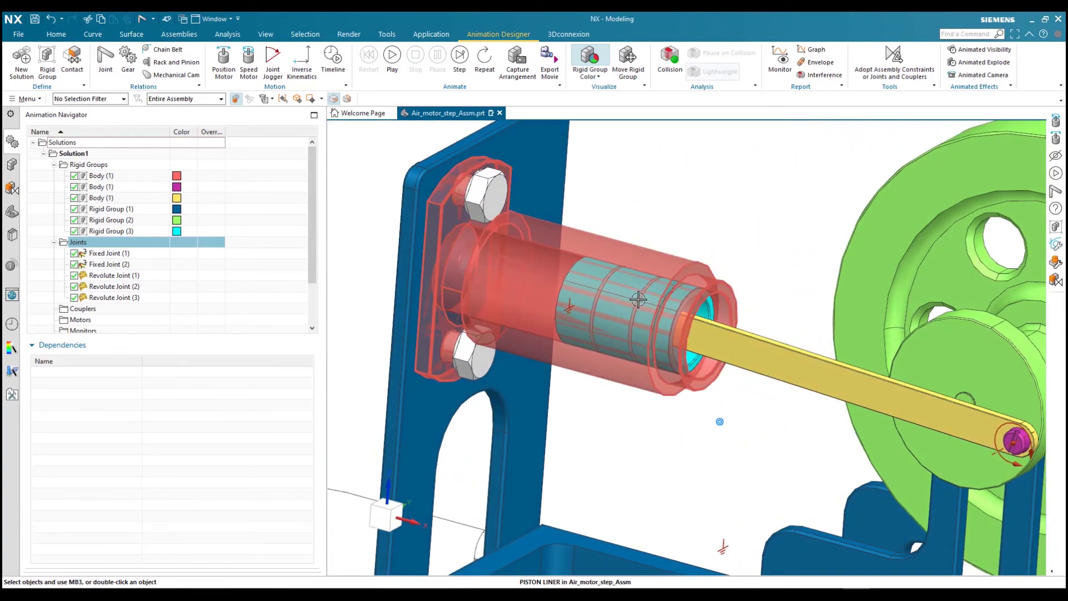
middle_drag(536, 238, 490, 251)
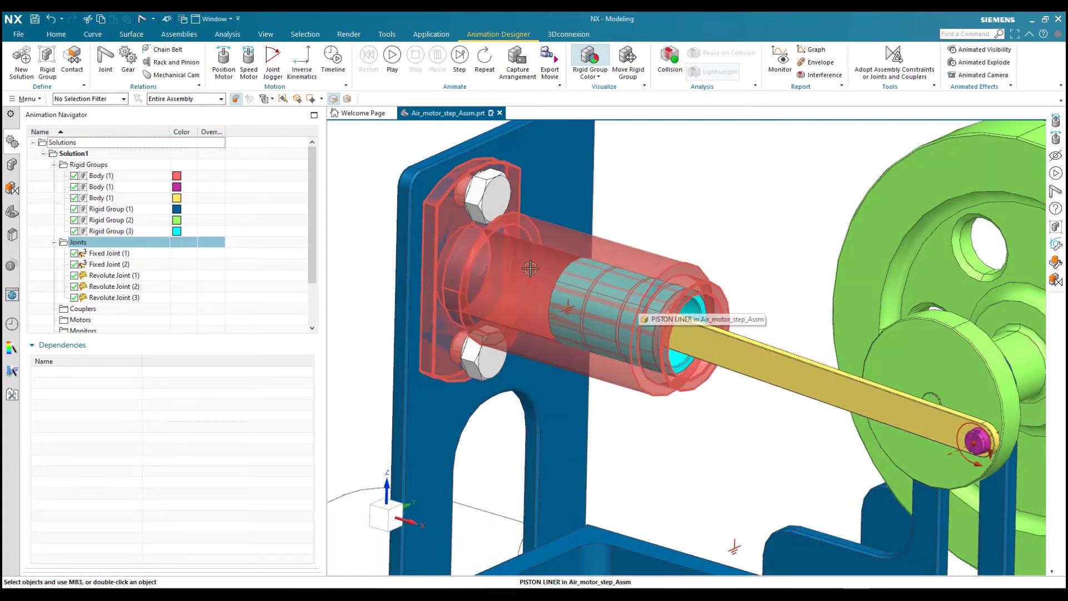
middle_drag(597, 291, 665, 334)
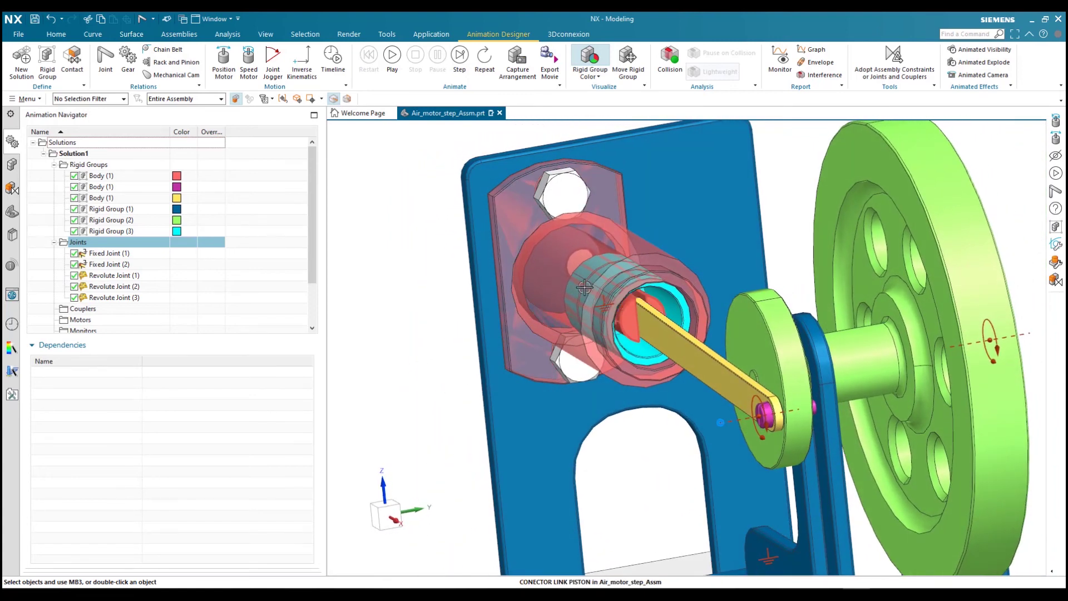
- Create a revolute joint between the cyan piston group and the yellow link, along the Y-axis at the link's piston end
click(105, 60)
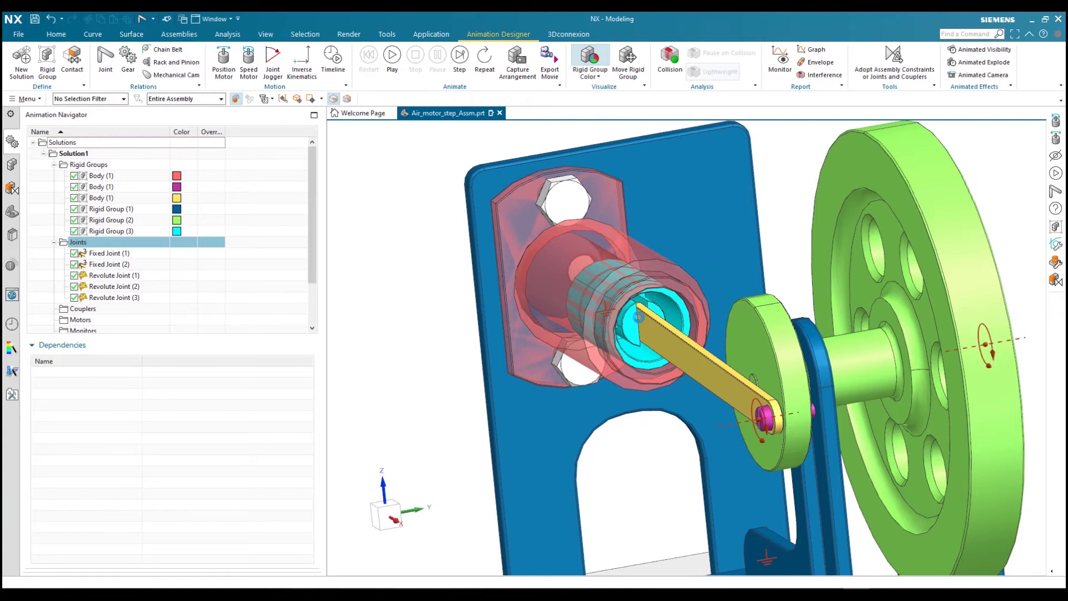
middle_drag(639, 319, 699, 328)
scroll(668, 314, up, 5)
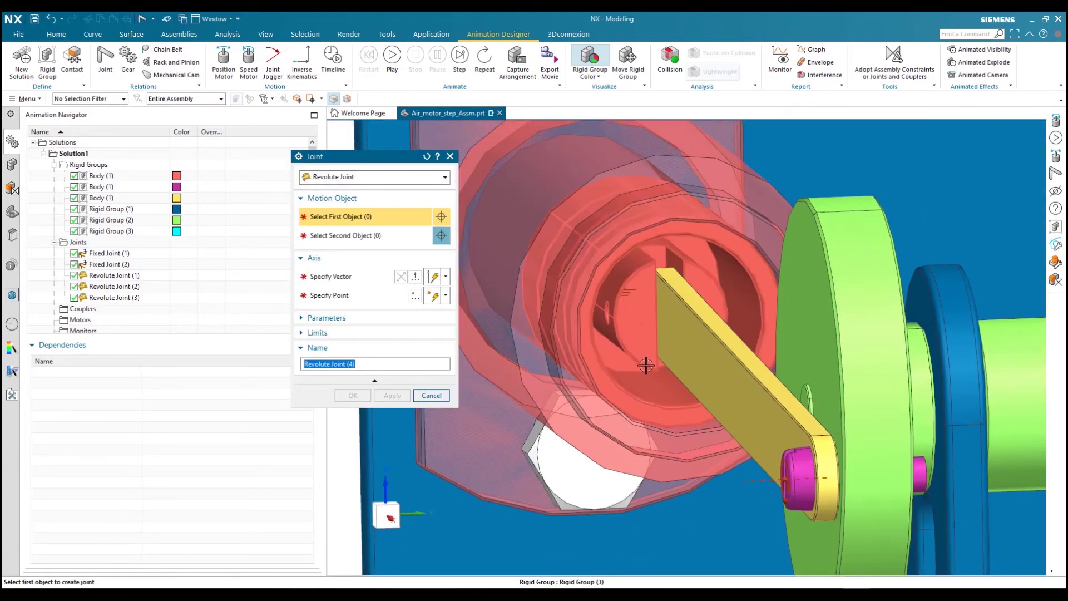
click(632, 325)
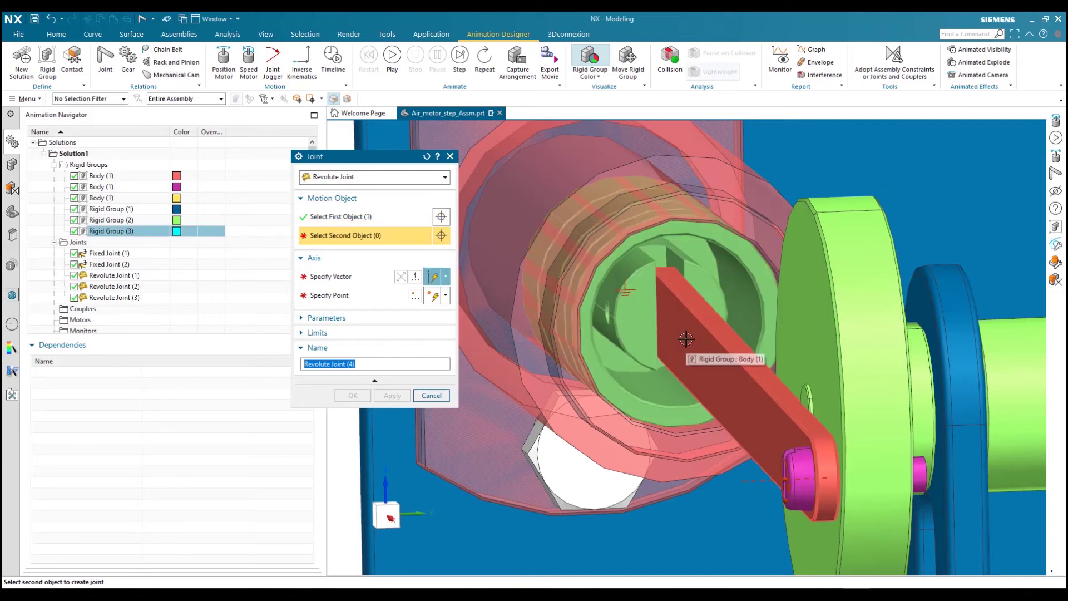
click(685, 338)
middle_drag(686, 338, 632, 354)
click(751, 378)
scroll(633, 355, up, 8)
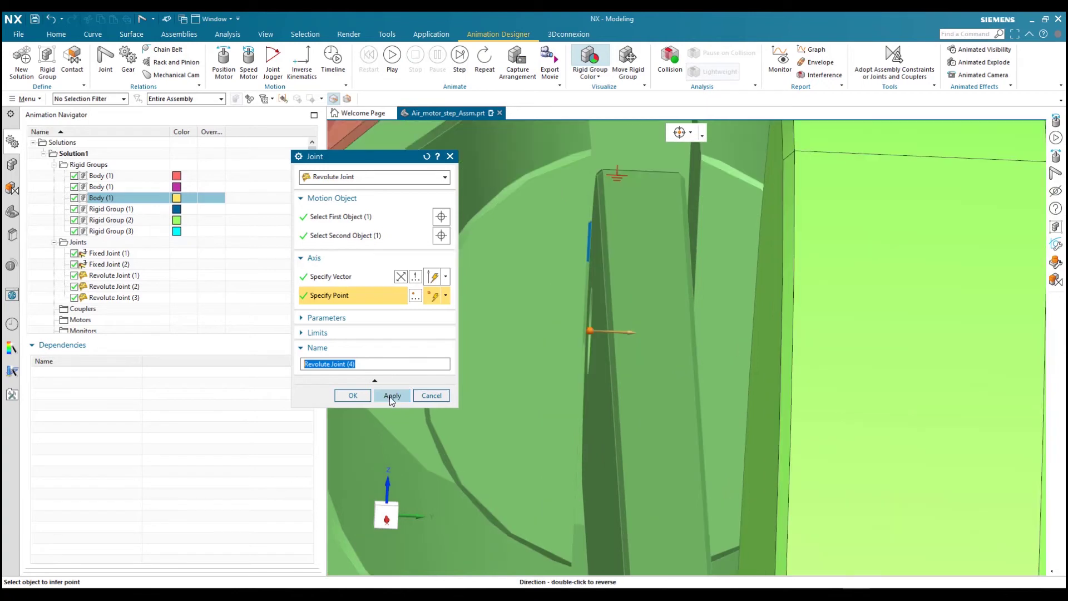
click(392, 396)
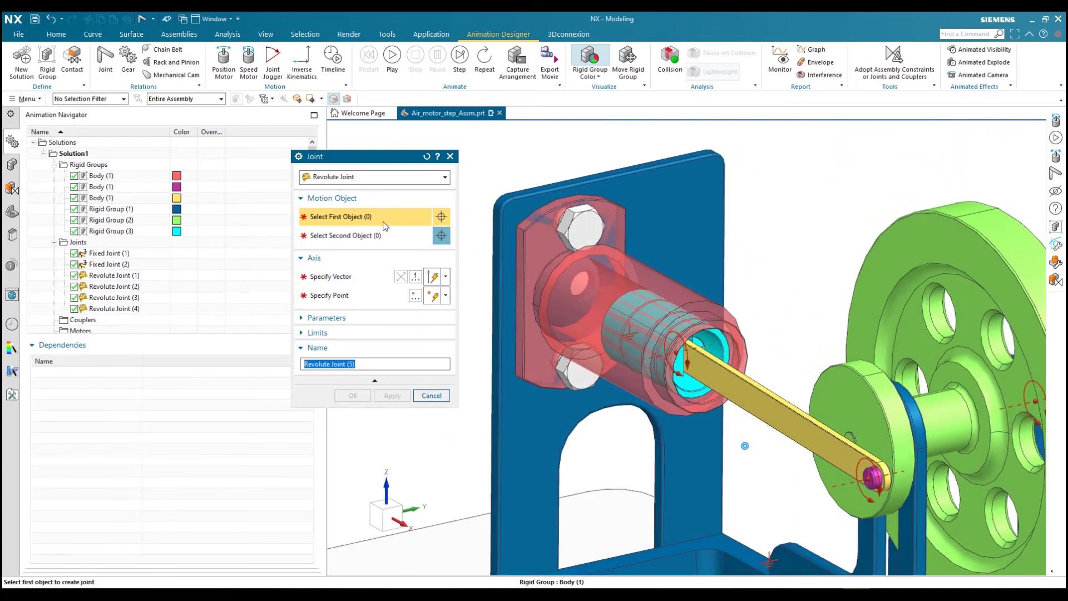
- Create a slider joint with the piston group as first object, the red liner as second and the X-axis as vector
click(346, 177)
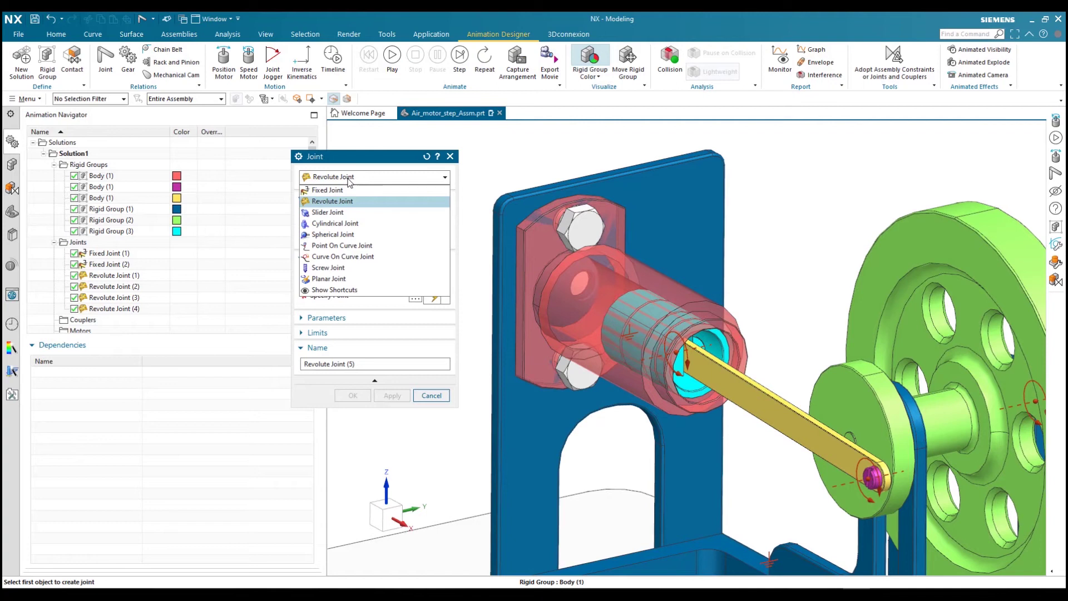
click(329, 213)
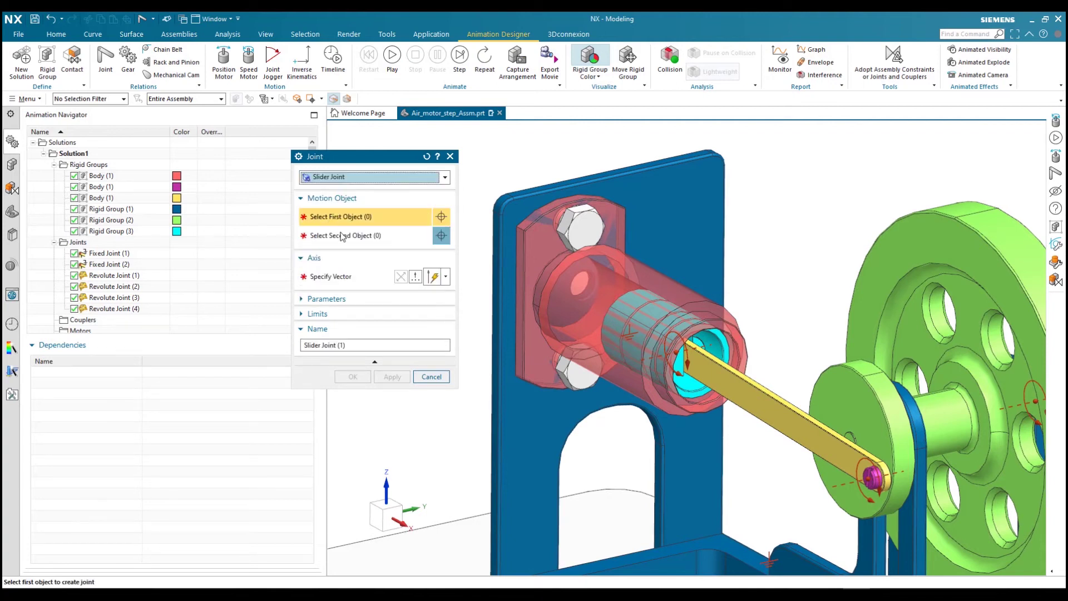
click(715, 345)
click(649, 309)
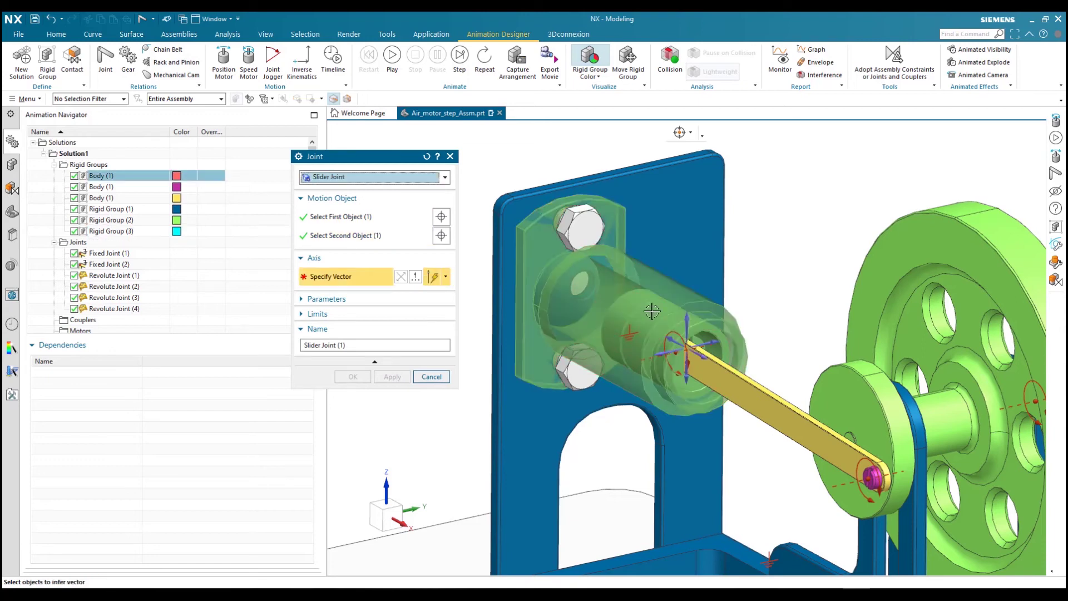
middle_drag(688, 348, 522, 418)
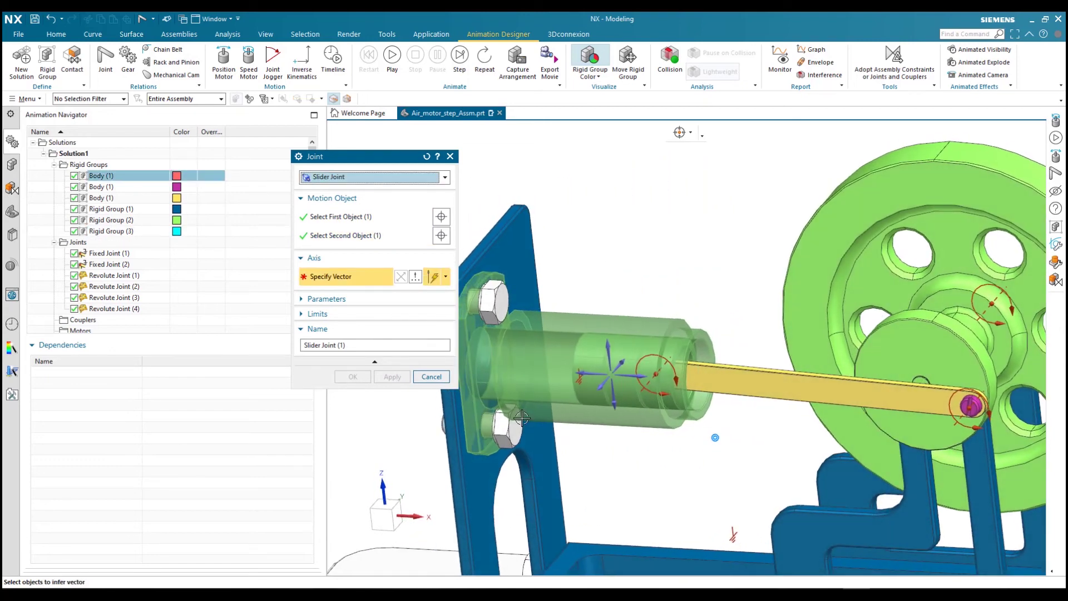
click(631, 376)
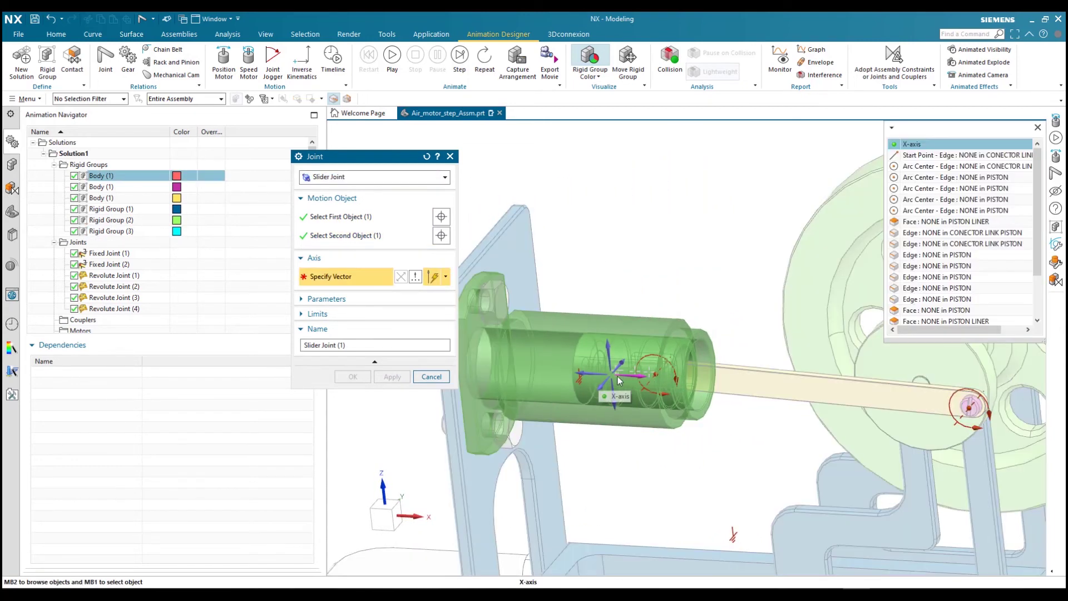
key(ctrl+f)
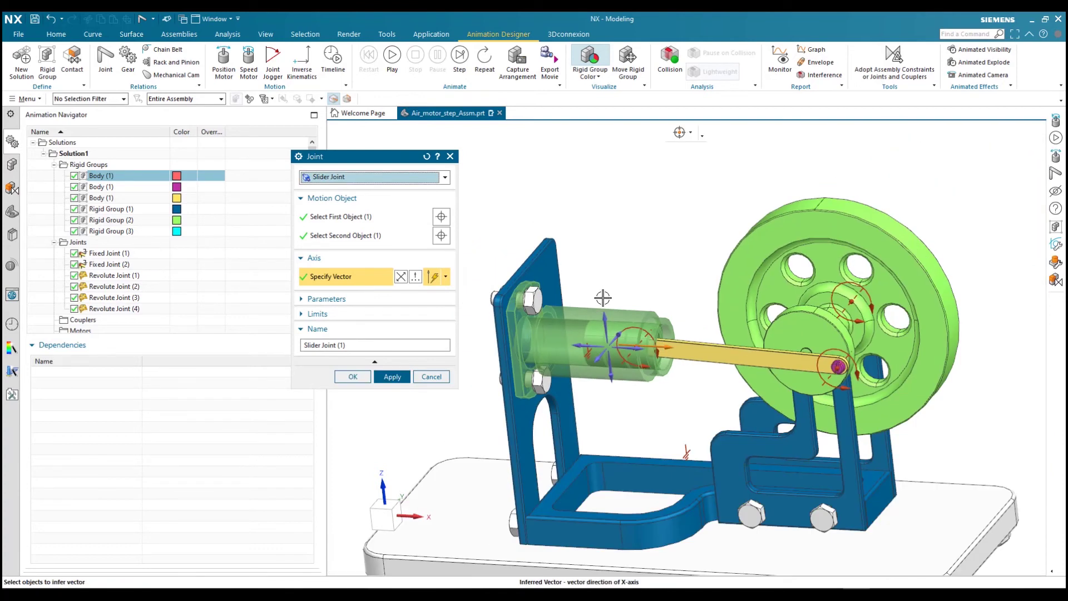
click(353, 376)
- Test the linkage by rotating the green flywheel group about its shaft axis with Move Rigid Group, and close the command
middle_drag(620, 383, 578, 392)
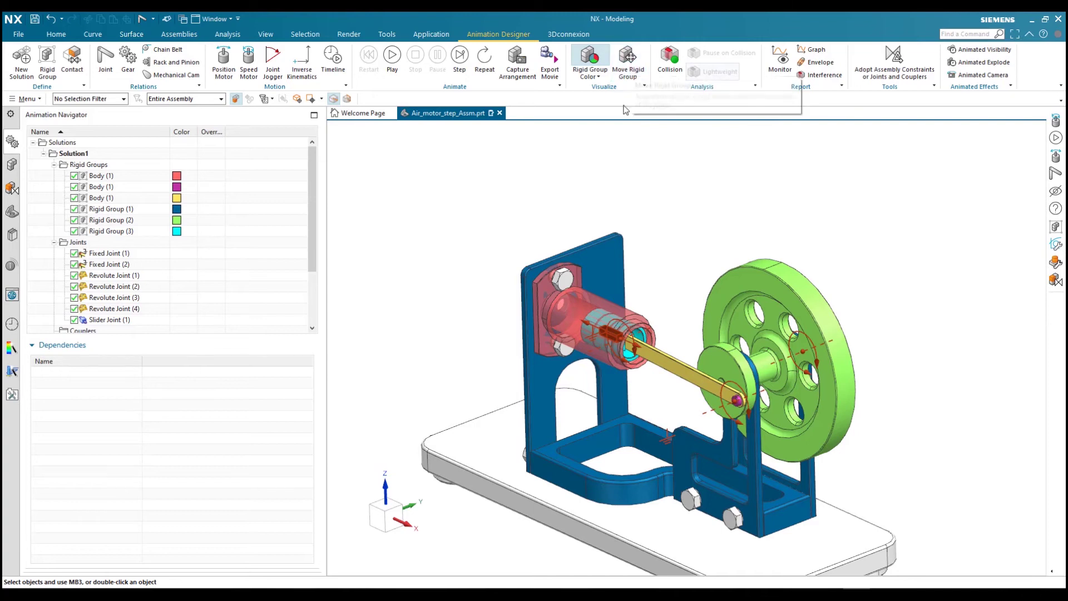
click(629, 68)
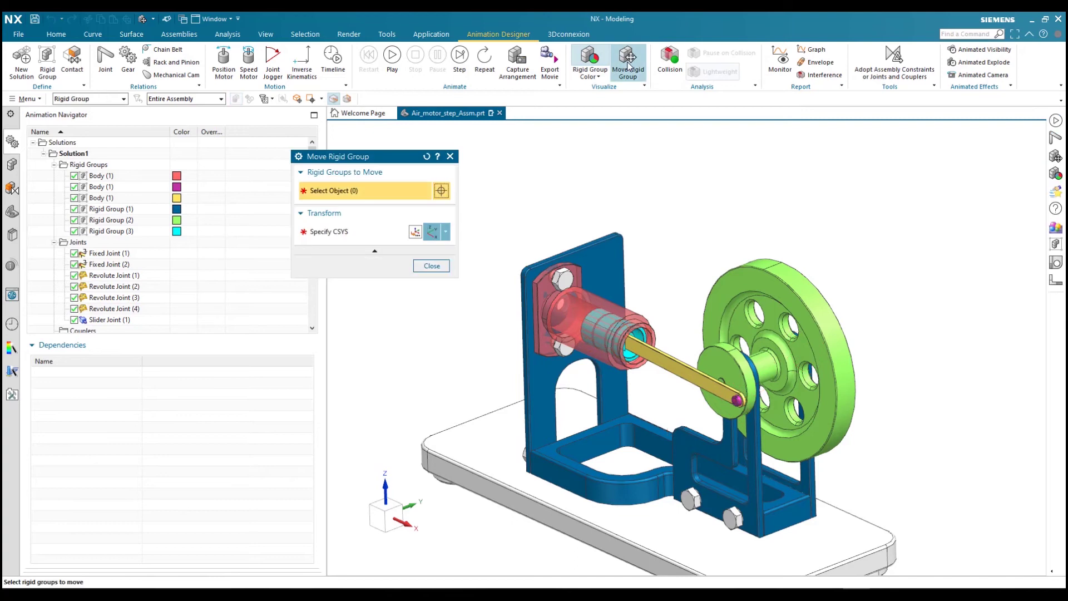
click(769, 290)
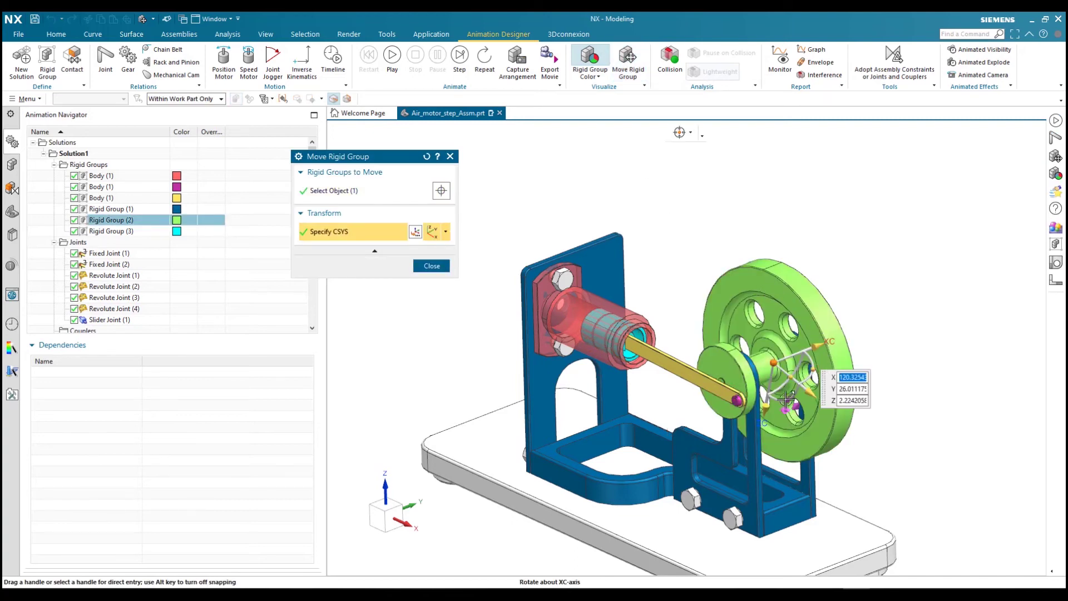
drag(797, 400, 776, 388)
mouse_move(789, 360)
mouse_down()
mouse_move(732, 369)
mouse_move(801, 392)
mouse_move(818, 334)
mouse_move(790, 320)
mouse_move(718, 365)
mouse_move(773, 389)
mouse_move(787, 348)
mouse_move(818, 356)
mouse_move(807, 361)
mouse_up()
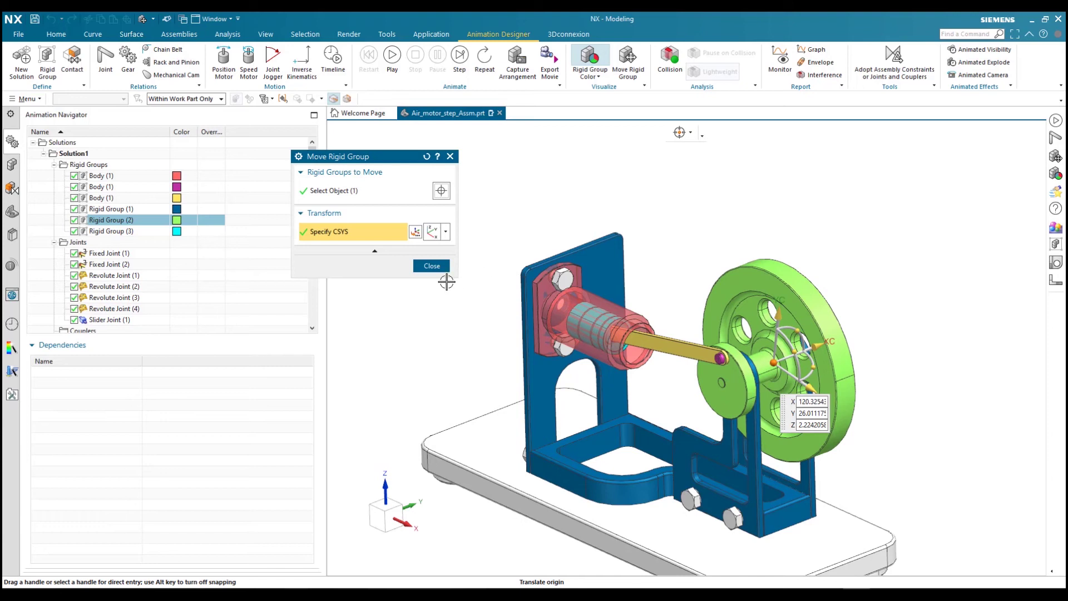
click(440, 262)
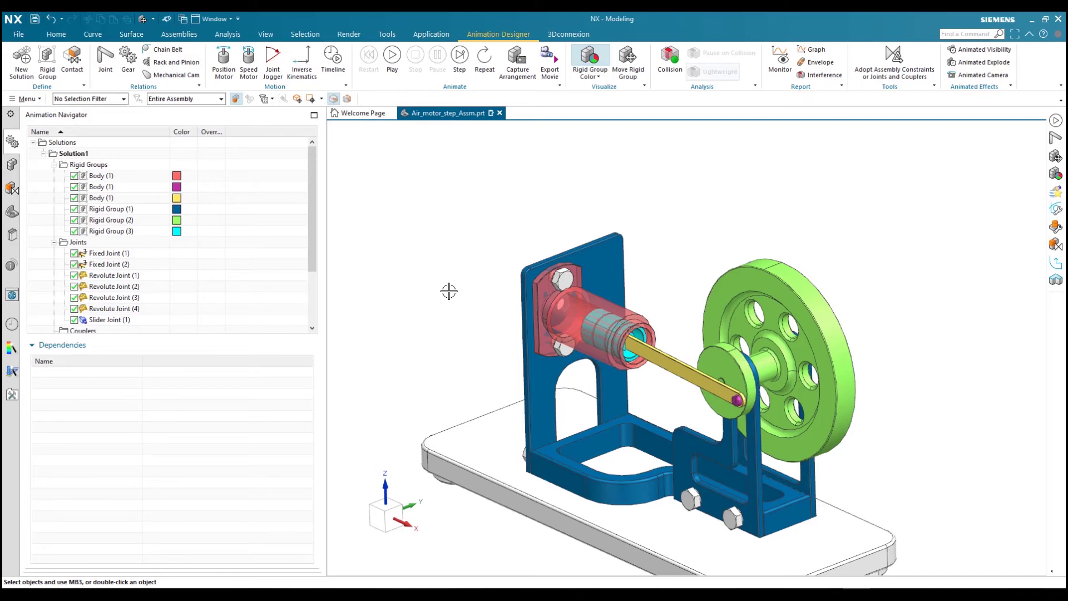
- Add a speed motor of 100 °/s starting at 0 s to the revolute joint between the blue frame and green flywheel
click(248, 72)
middle_drag(768, 300, 801, 374)
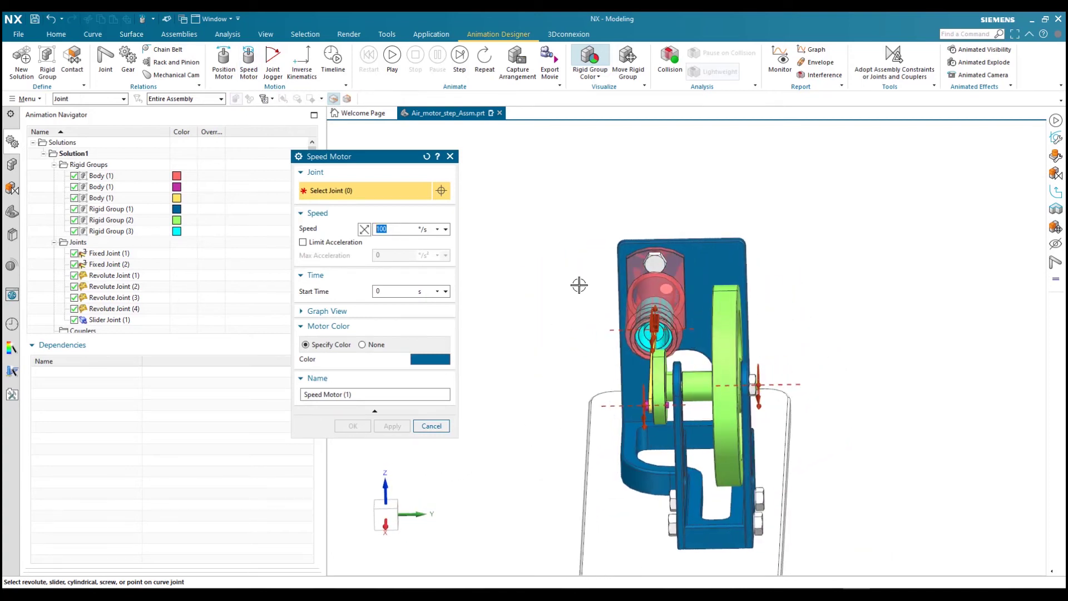
middle_drag(828, 358, 887, 351)
click(780, 385)
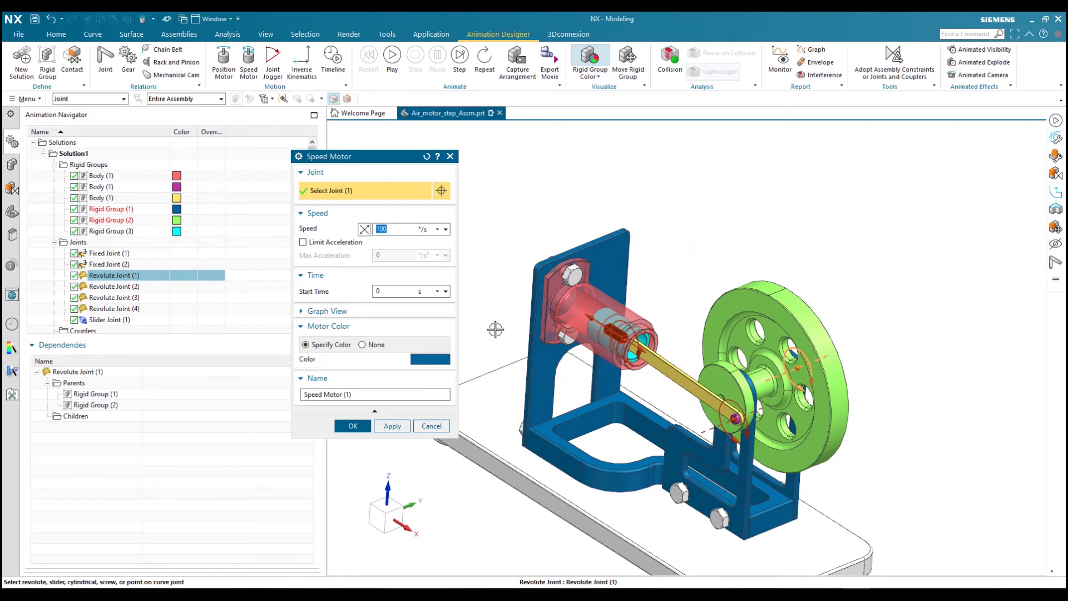
click(353, 425)
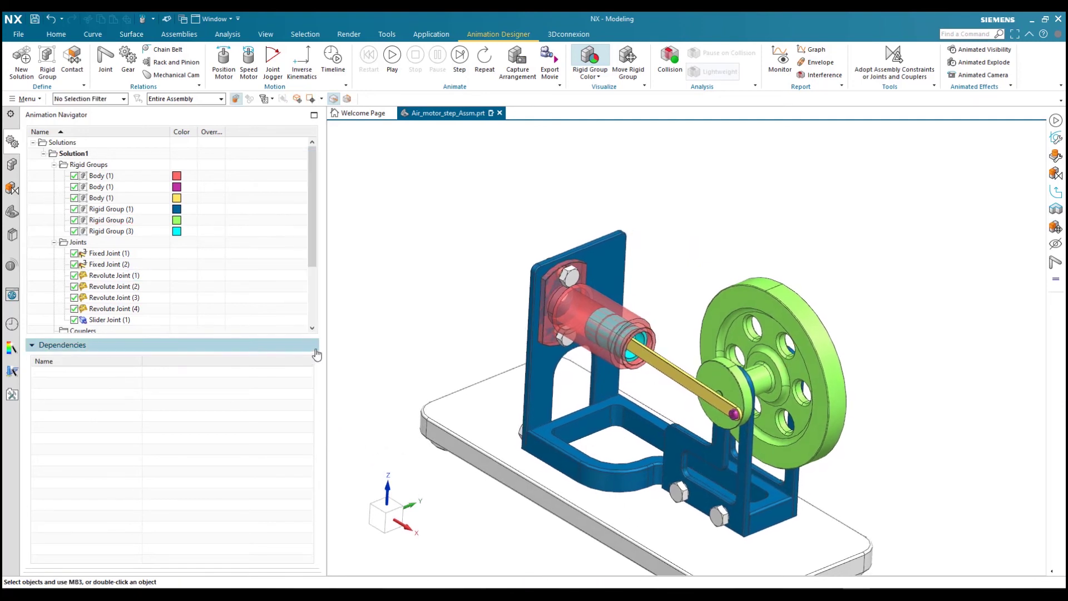
- Collapse the Dependencies section, play the motor-driven animation to check the piston and flywheel motion, and stop it
click(69, 344)
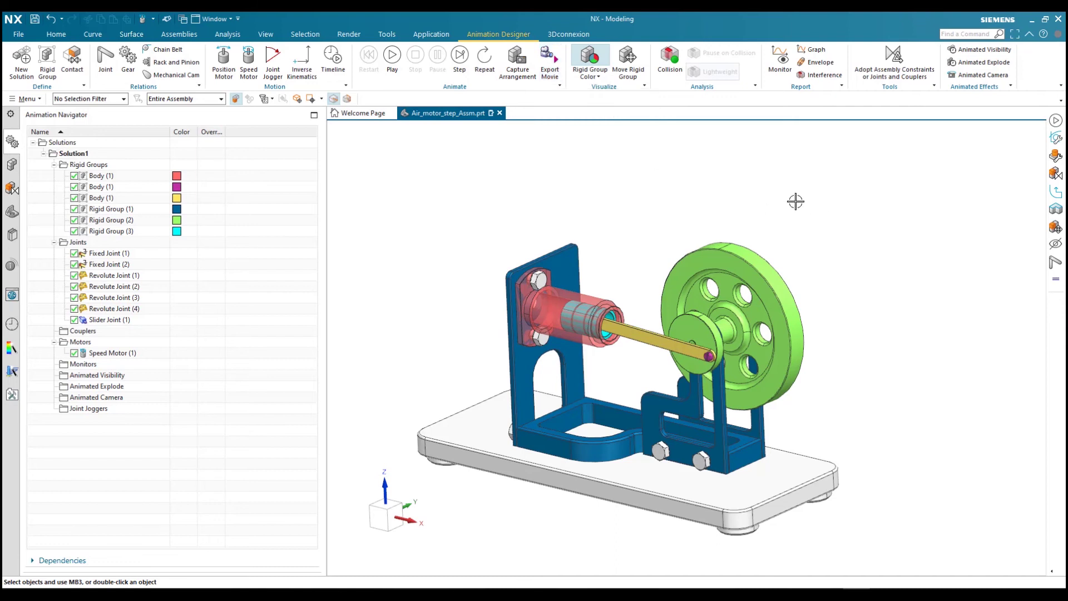
click(393, 55)
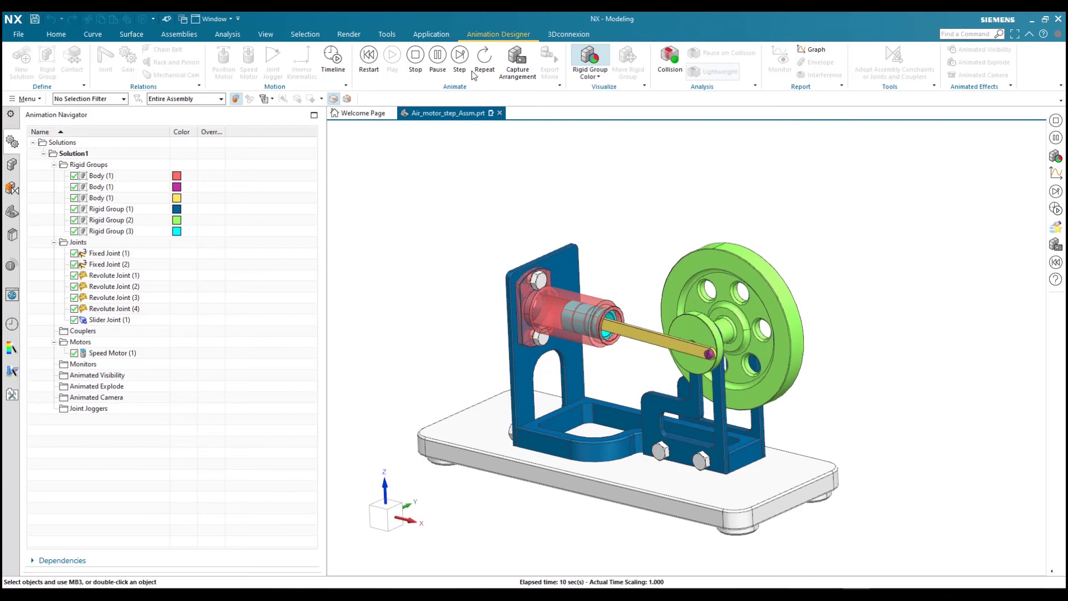
click(414, 61)
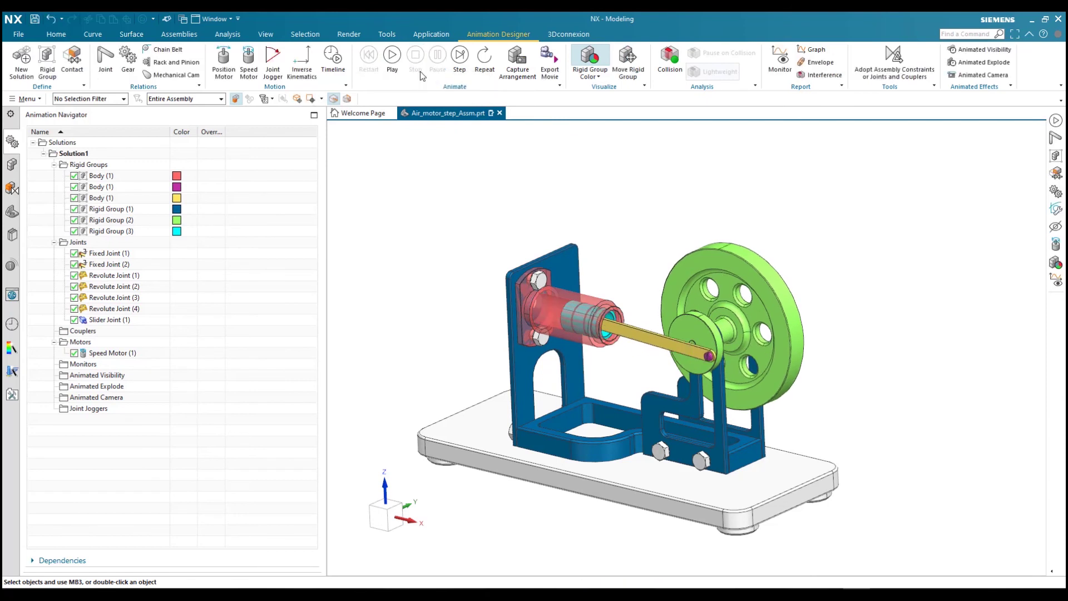
- Export the animation as D:\movie.avi with Microsoft Video 1 compression, 1920*1080, 30 fps and 10 s, overwriting the existing file
click(550, 72)
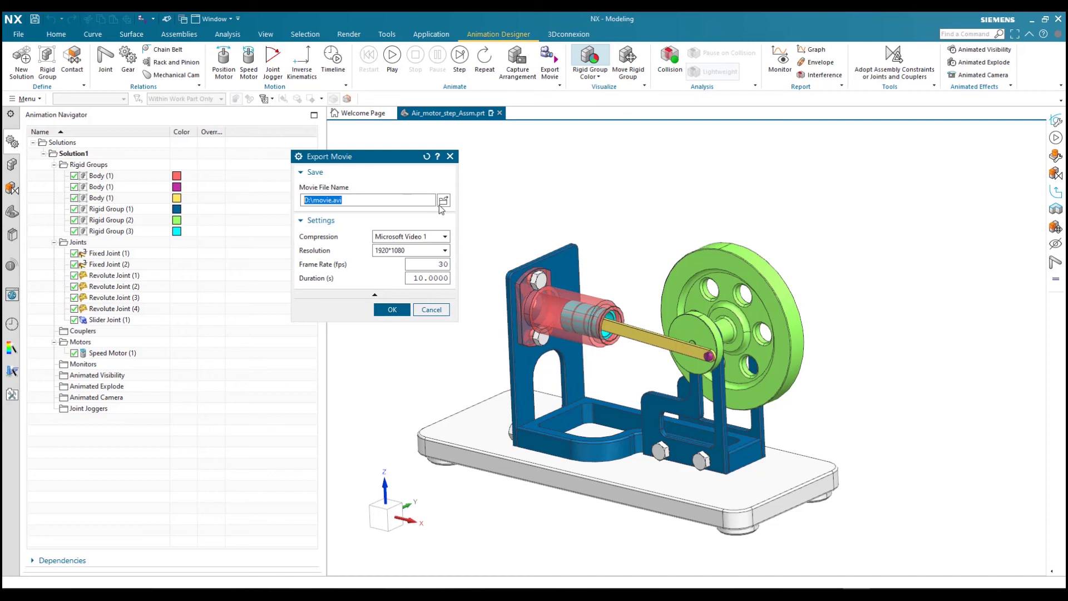
click(409, 237)
click(406, 246)
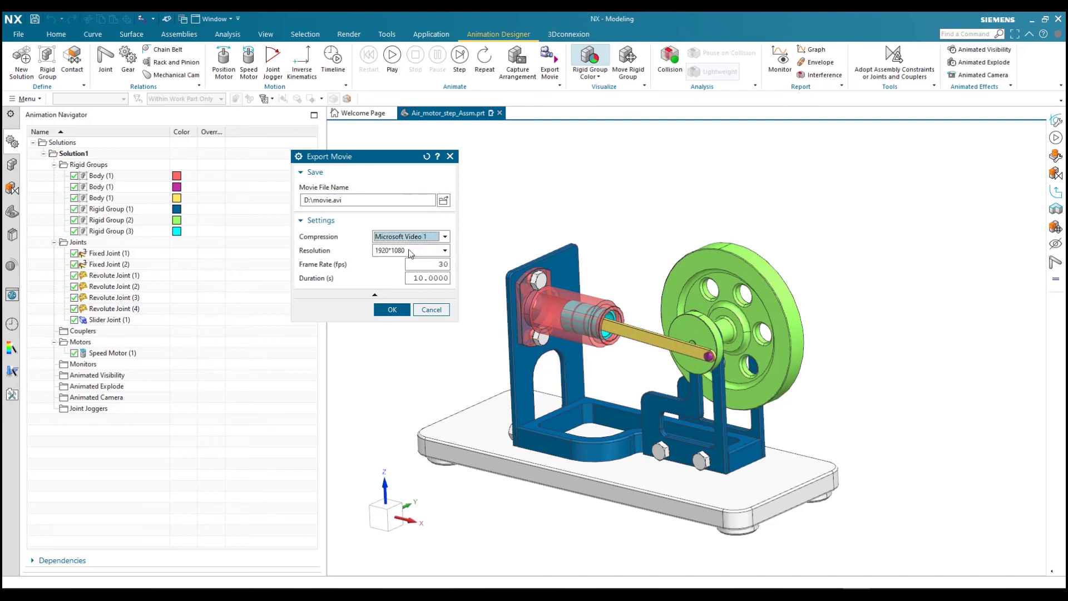
click(444, 251)
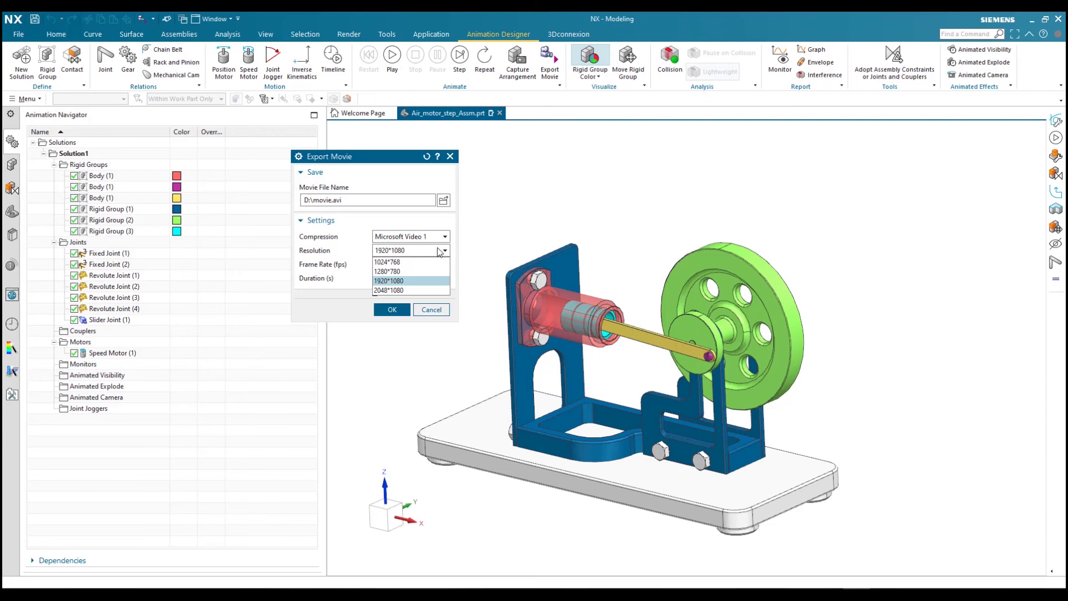
click(440, 252)
click(392, 310)
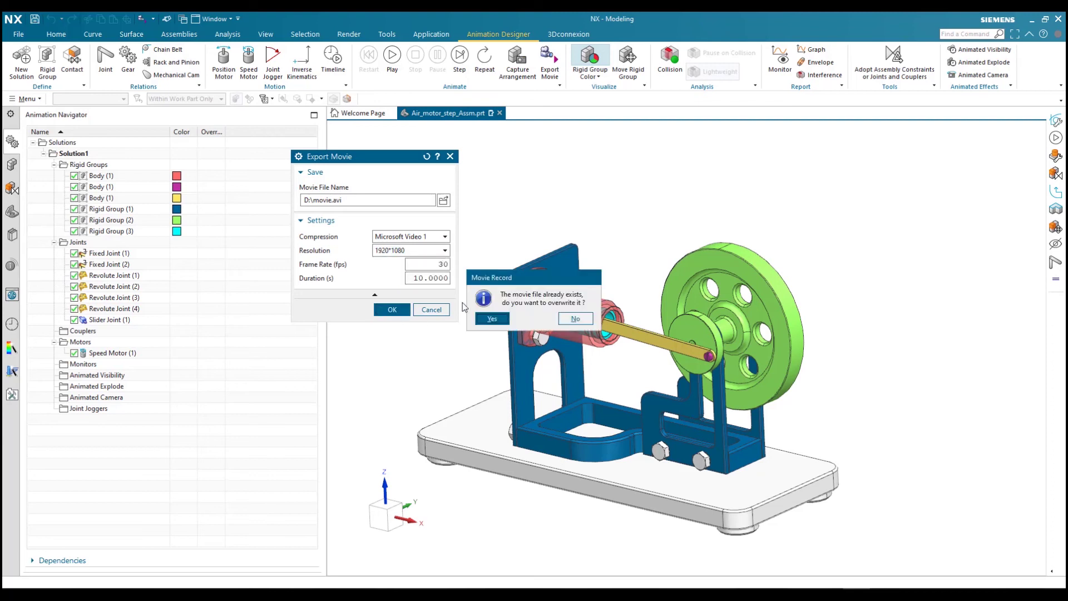
click(490, 319)
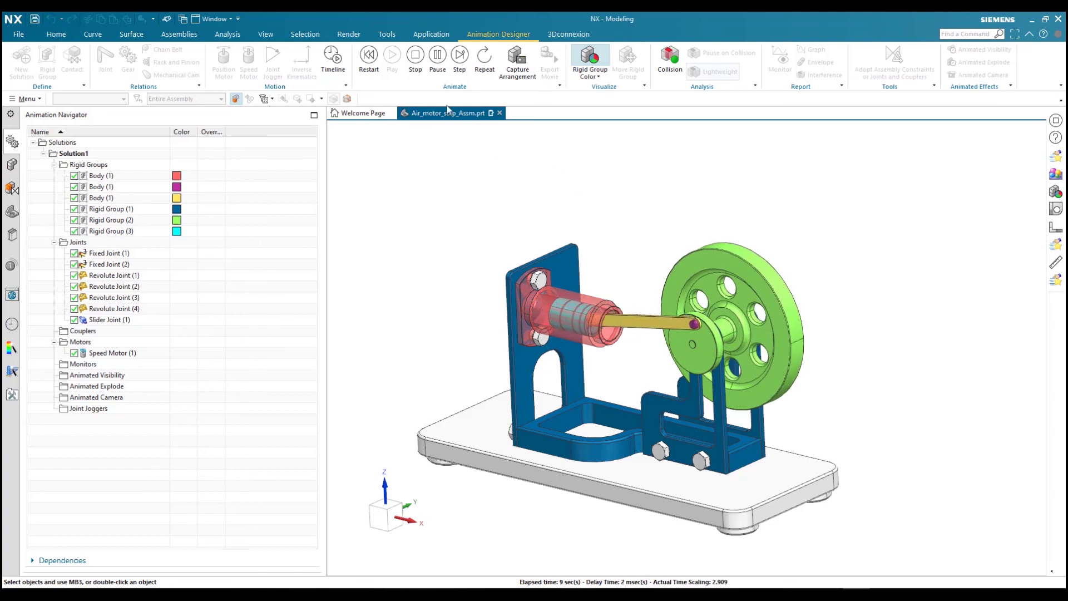
click(423, 61)
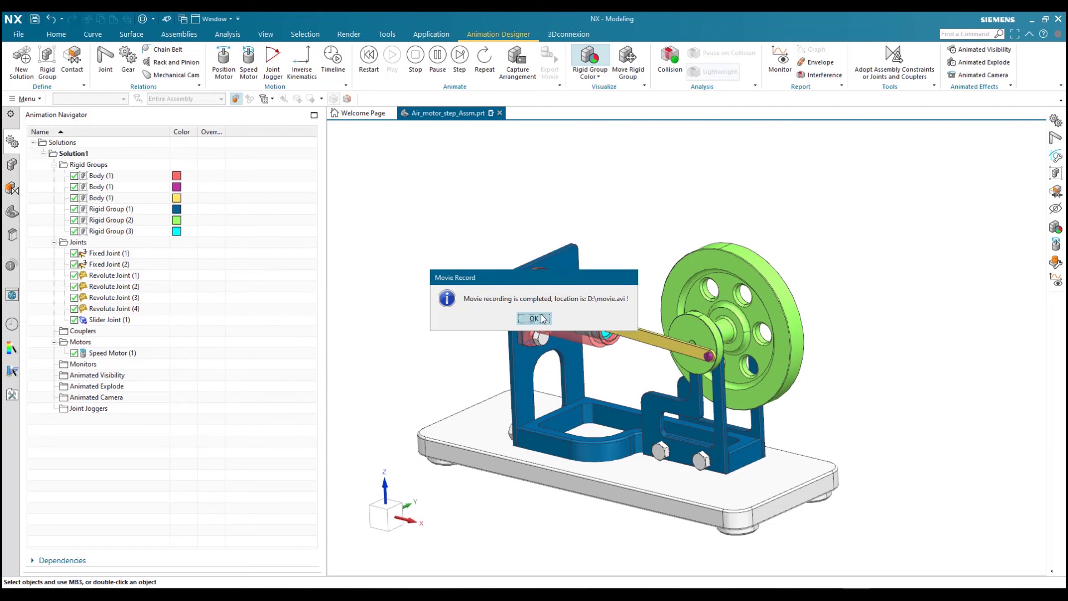
click(533, 318)
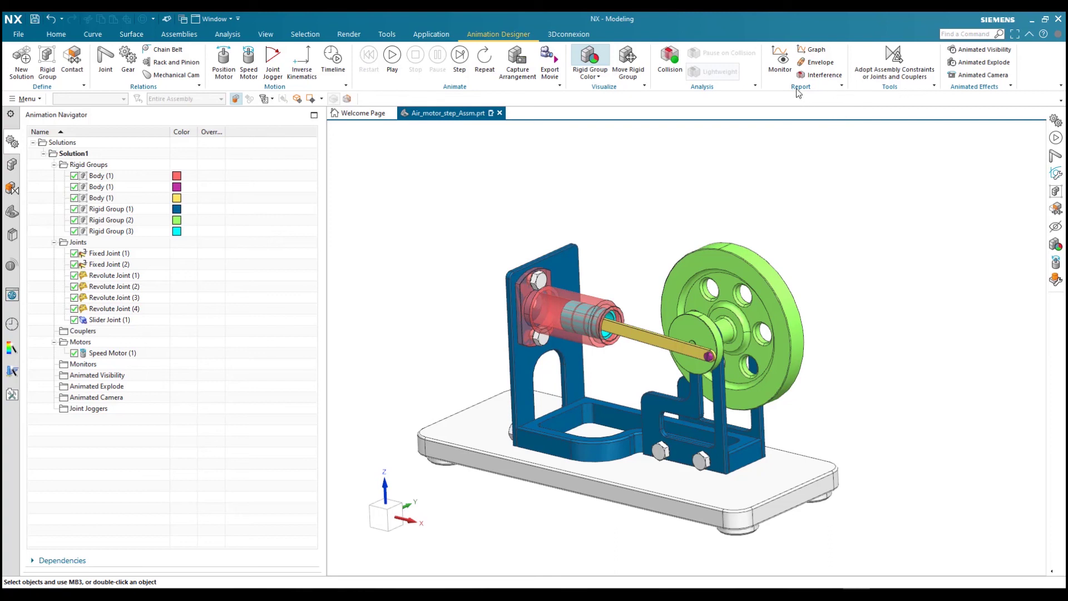
- Create a Distance monitor between the blue upright frame plate and the arc center on the piston's inner end face
click(780, 61)
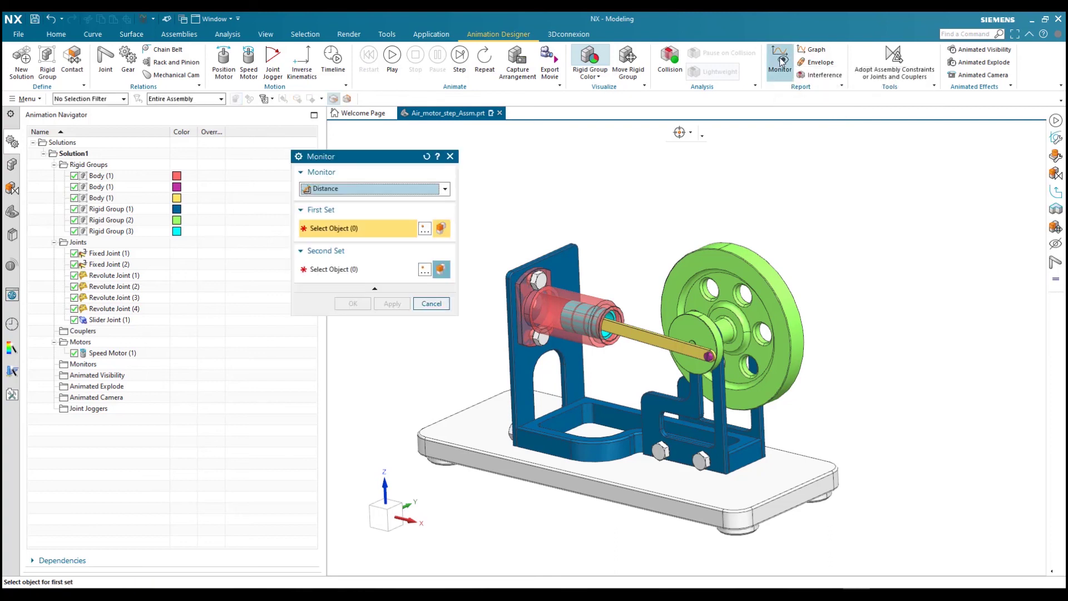
click(356, 192)
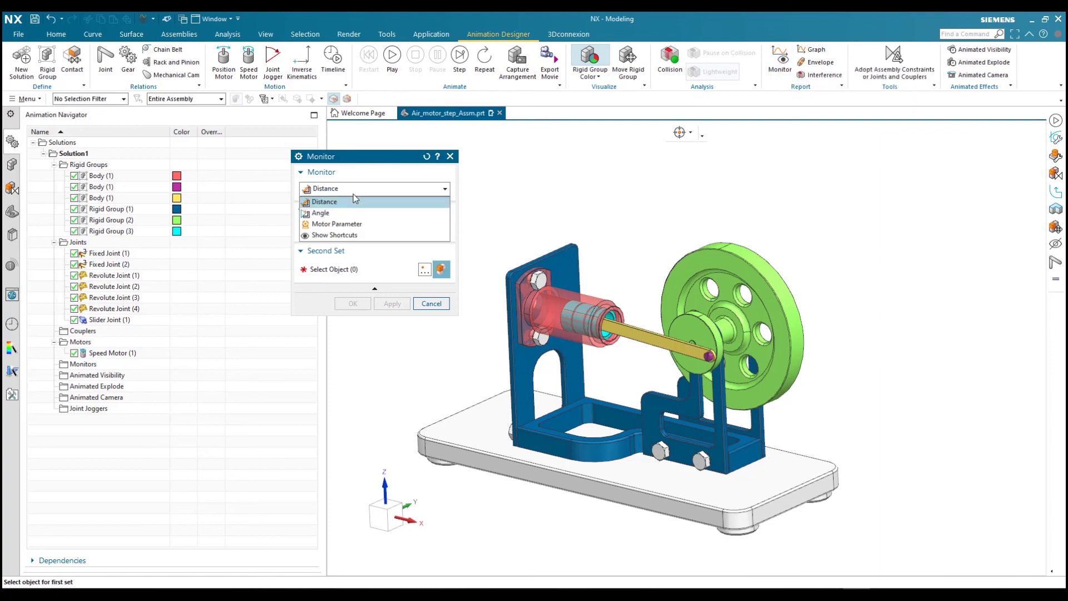
click(324, 202)
scroll(547, 306, up, 5)
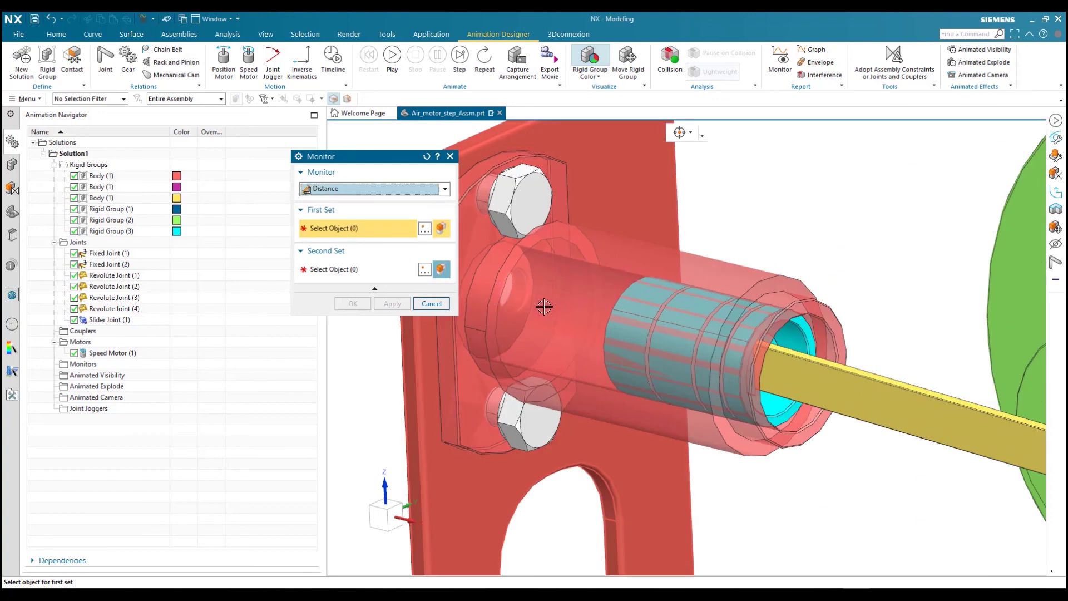
click(603, 190)
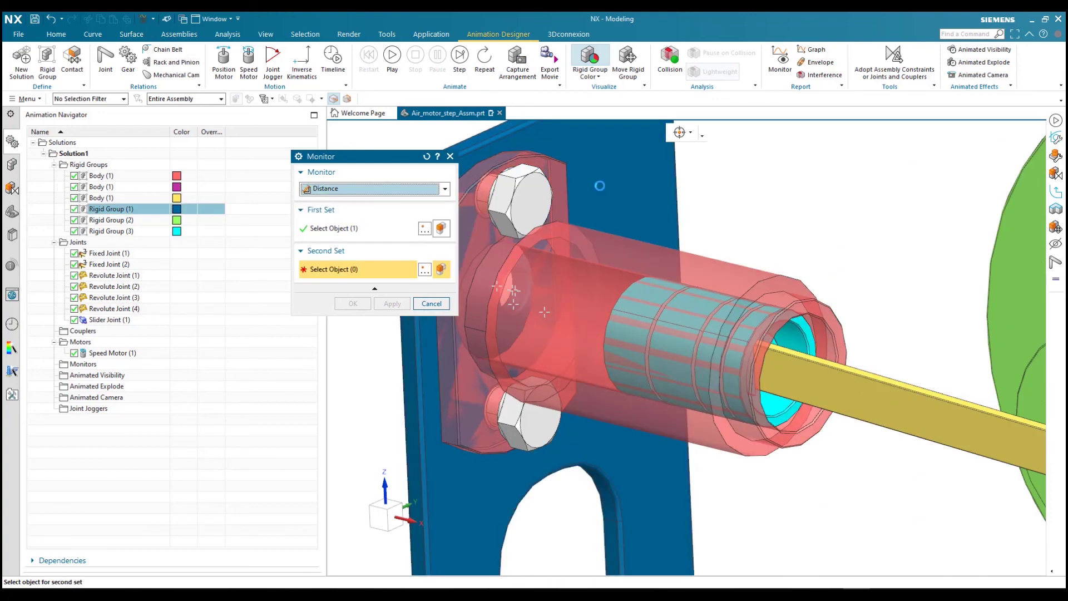
scroll(540, 270, down, 3)
middle_drag(540, 270, 685, 348)
scroll(685, 347, up, 3)
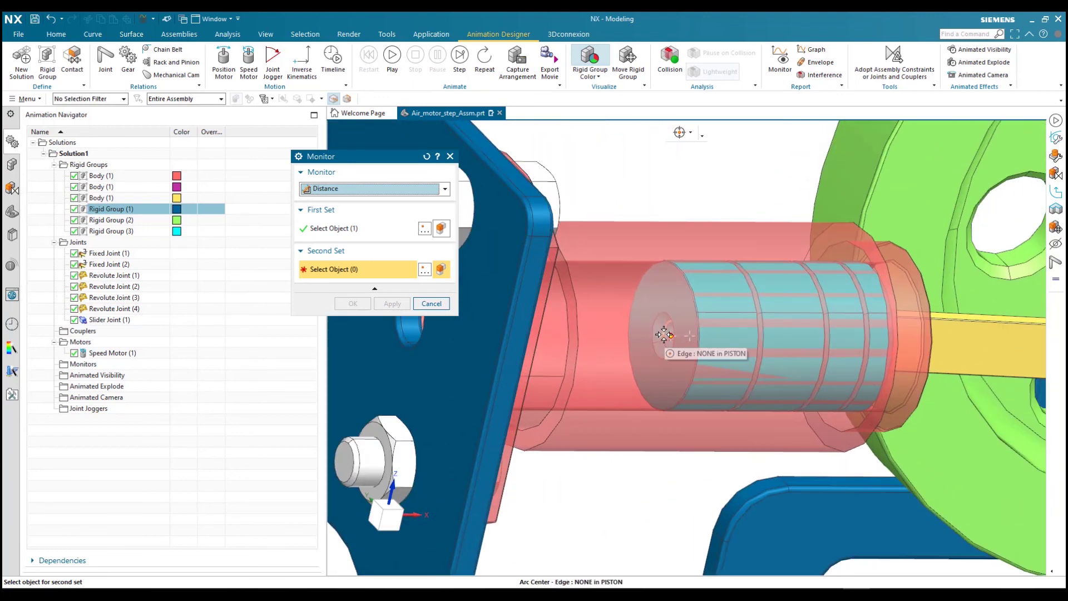
click(664, 334)
scroll(645, 269, down, 2)
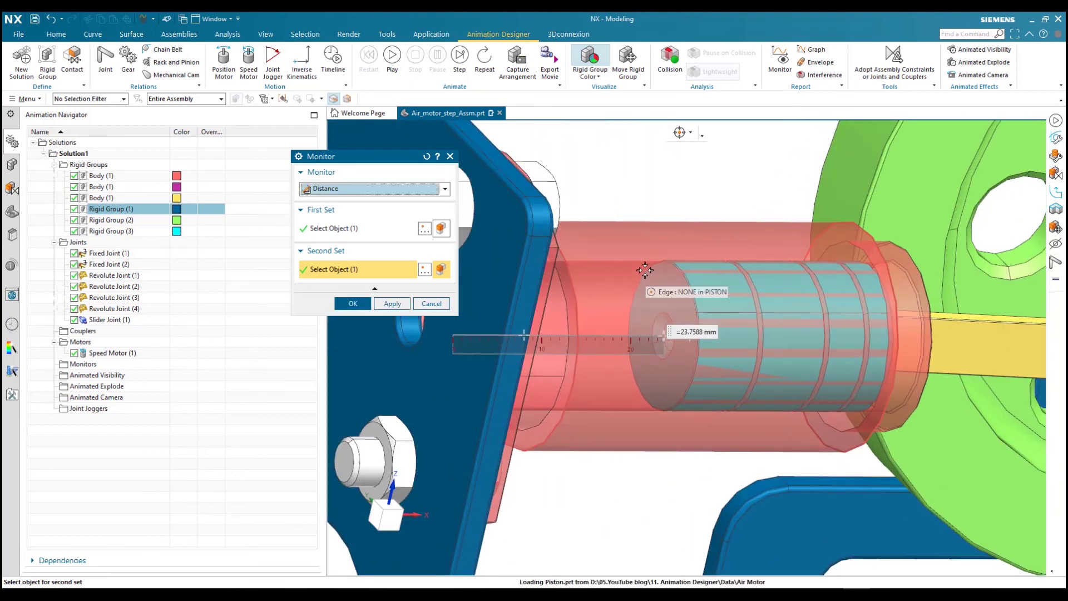
scroll(645, 269, down, 3)
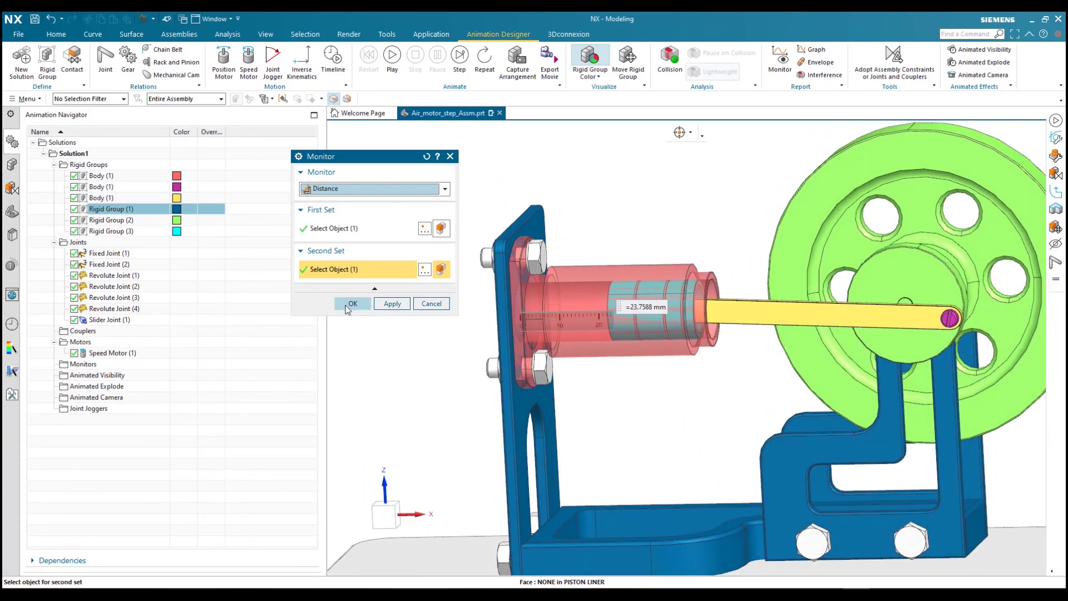
click(349, 305)
- Play the animation with the distance monitor active and display the graph of piston displacement over time
scroll(644, 145, down, 1)
scroll(644, 146, down, 2)
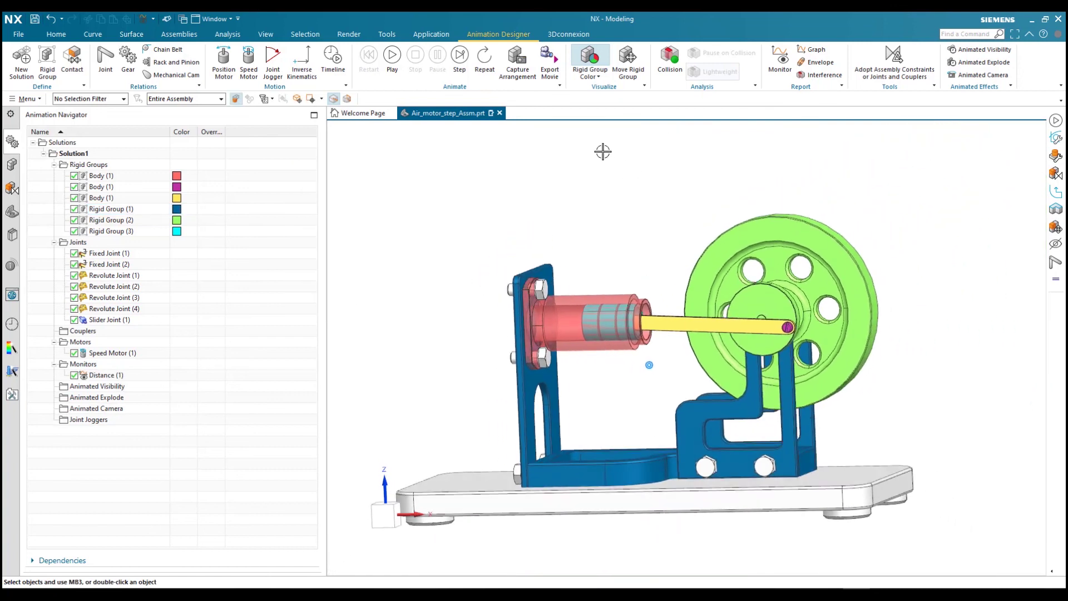
click(392, 62)
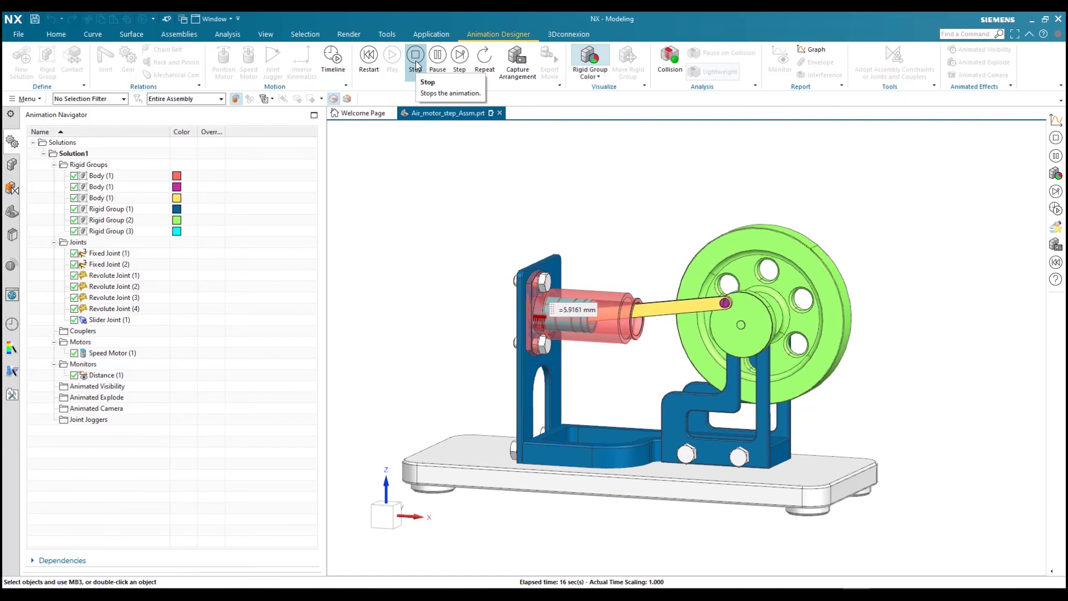
click(816, 50)
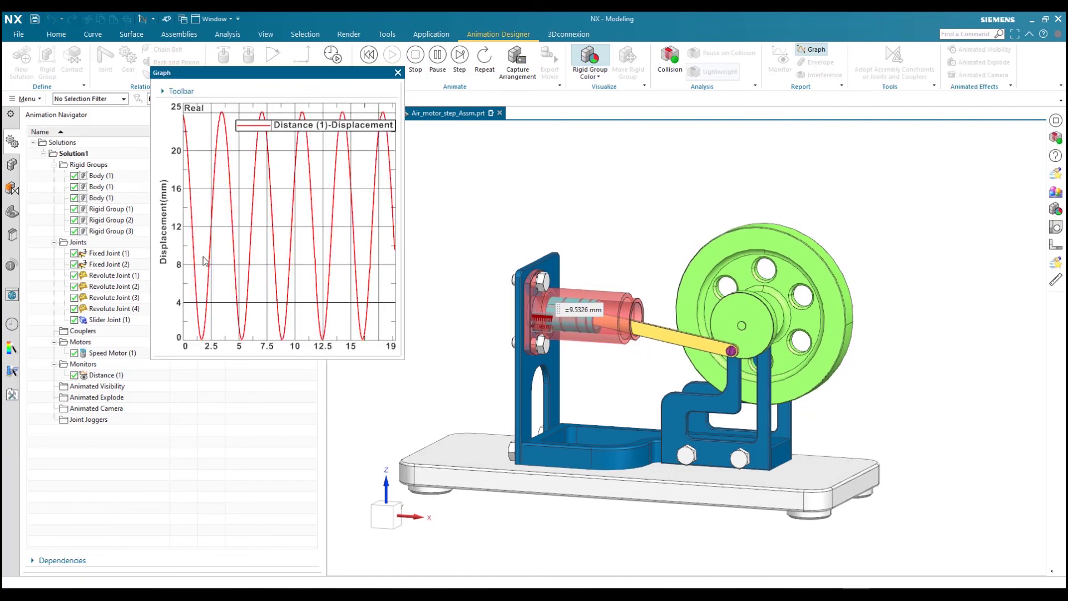